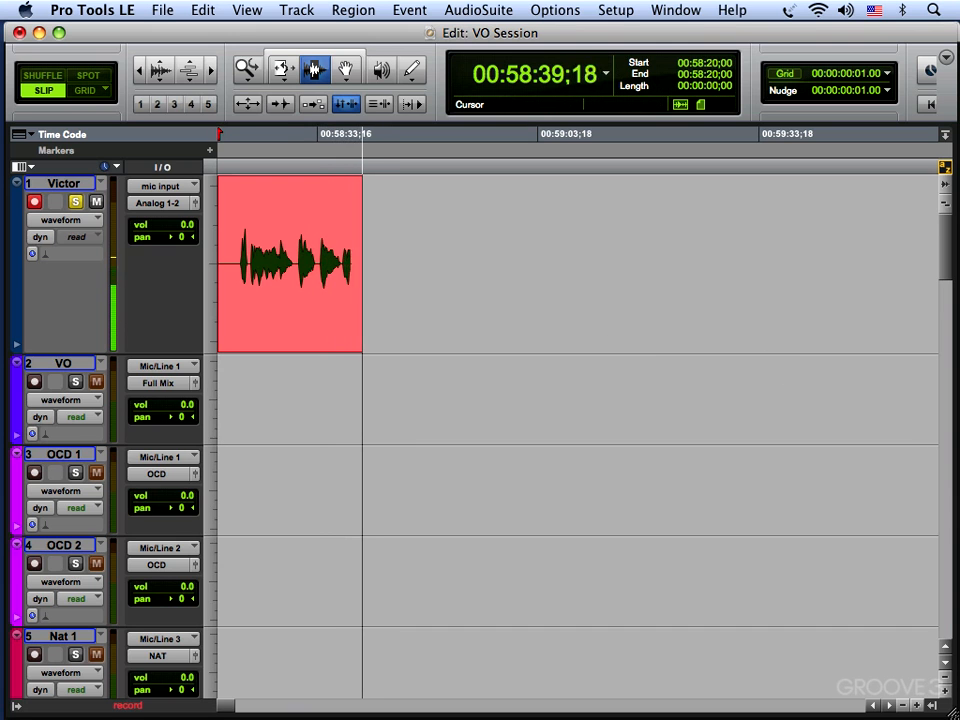
Switch to Word, look through the timecoded narration in Script for NYYC IC.doc, and return to Pro Tools.
{"action": "key", "text": "super+Tab"}
{"action": "left_click_drag", "start_coordinate": [880, 60], "coordinate": [183, 38]}
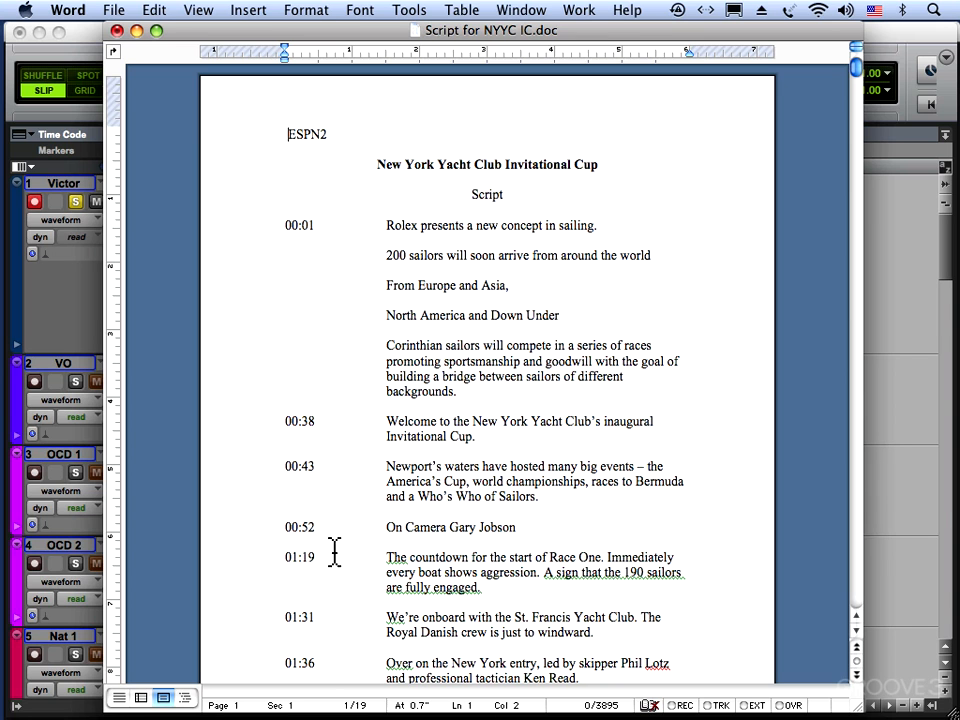
{"action": "left_click", "coordinate": [856, 630]}
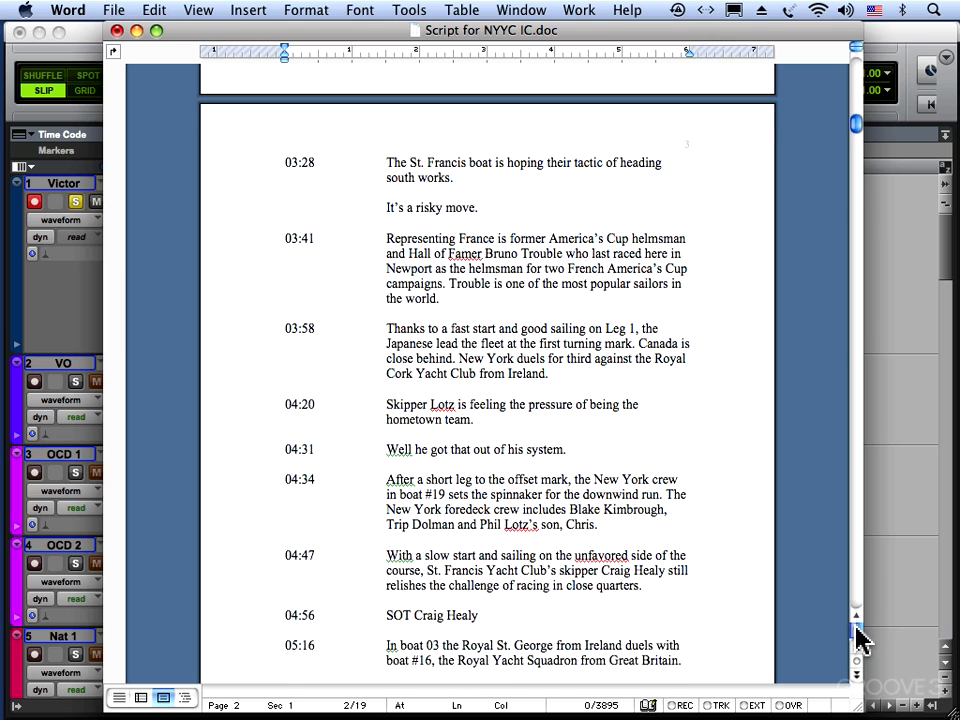
{"action": "left_click_drag", "start_coordinate": [862, 133], "coordinate": [857, 64]}
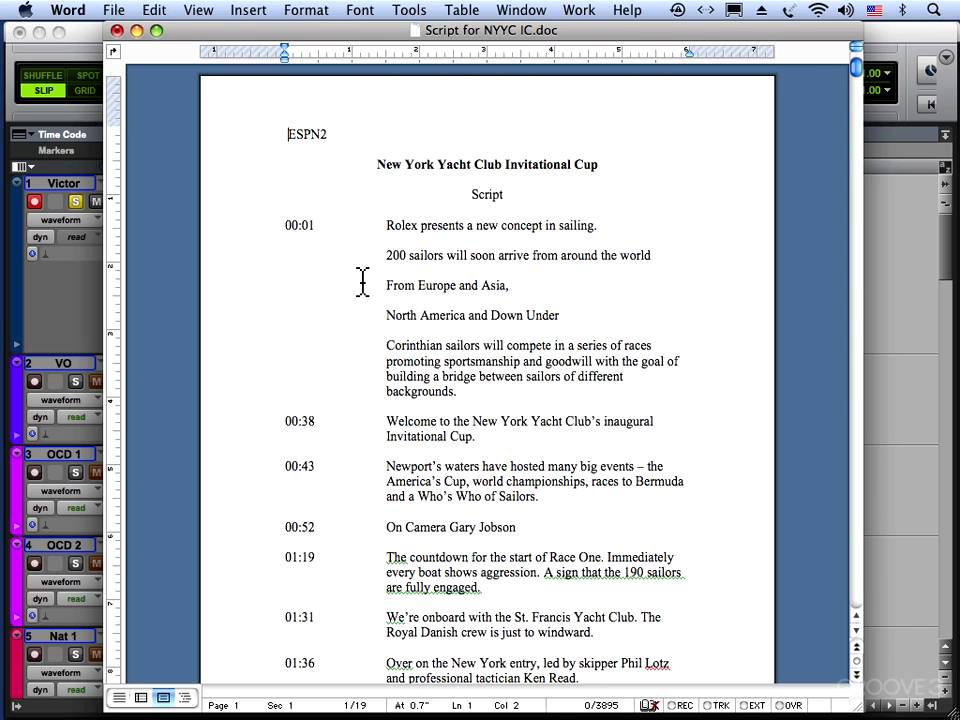
{"action": "left_click_drag", "start_coordinate": [352, 42], "coordinate": [959, 70]}
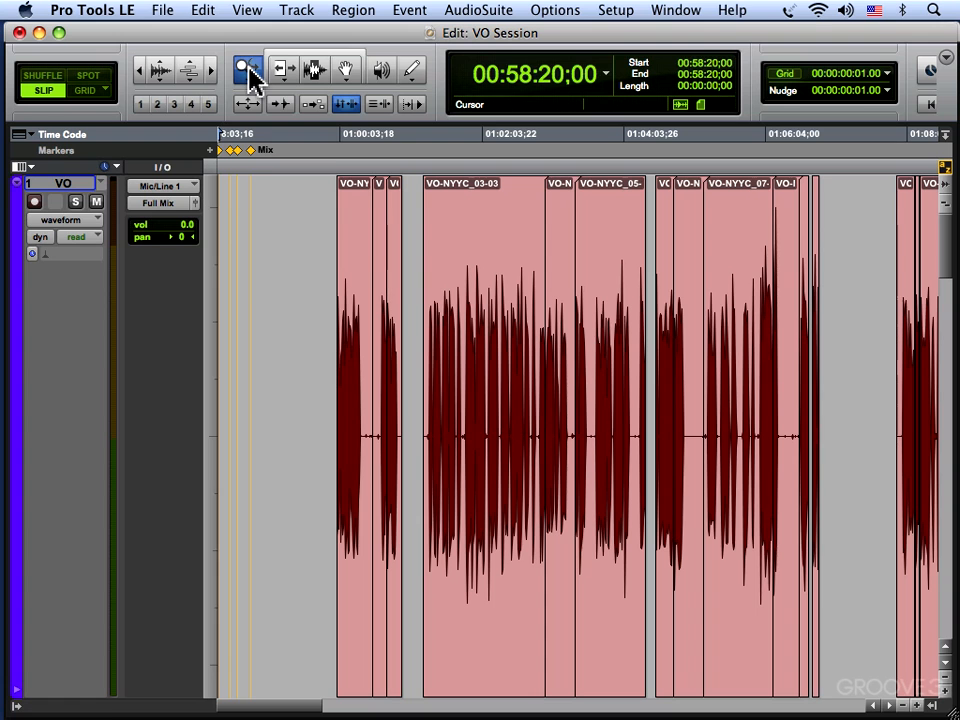
Show the Video window, play the voice-over against picture from 00:59:55;08, and close the video.
{"action": "left_click", "coordinate": [671, 12]}
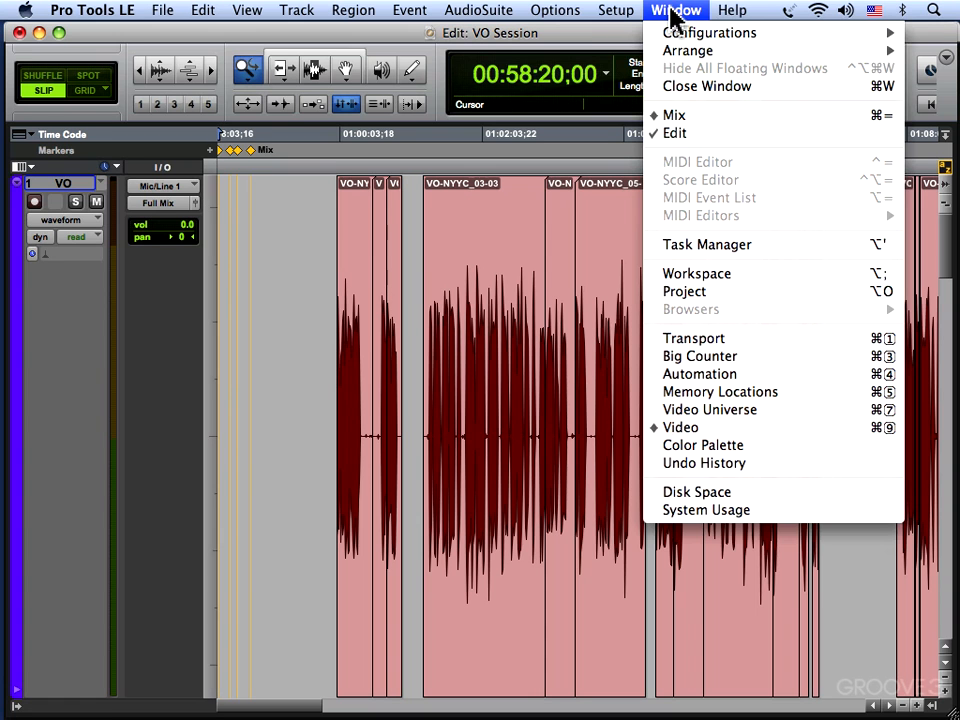
{"action": "left_click", "coordinate": [716, 438]}
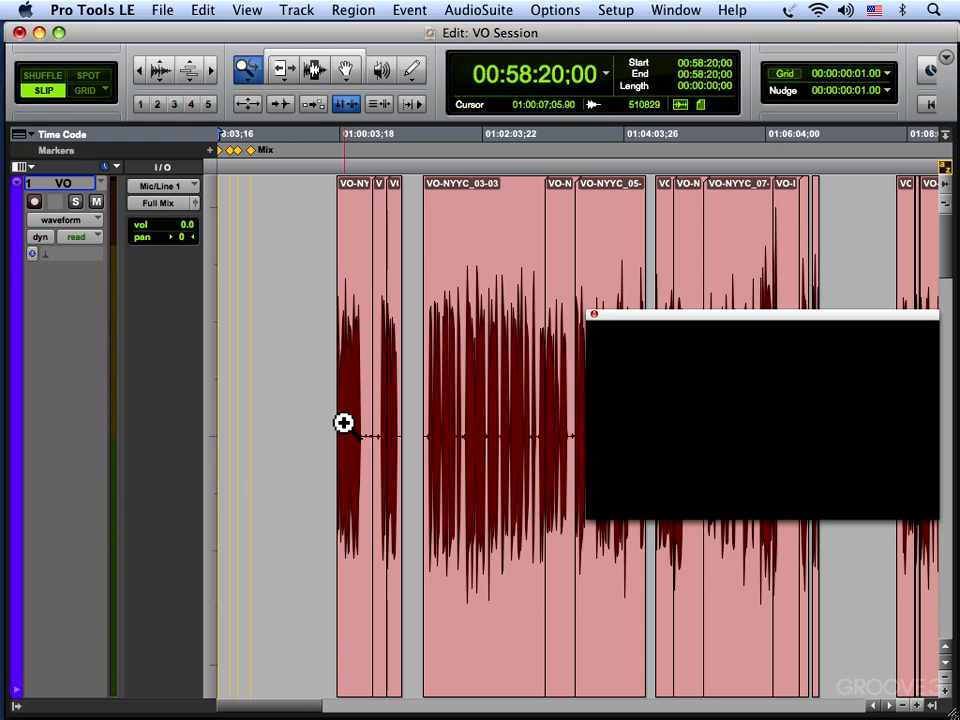
{"action": "key", "text": "F8"}
{"action": "key", "text": "F7"}
{"action": "left_click", "coordinate": [330, 455]}
{"action": "key", "text": "space"}
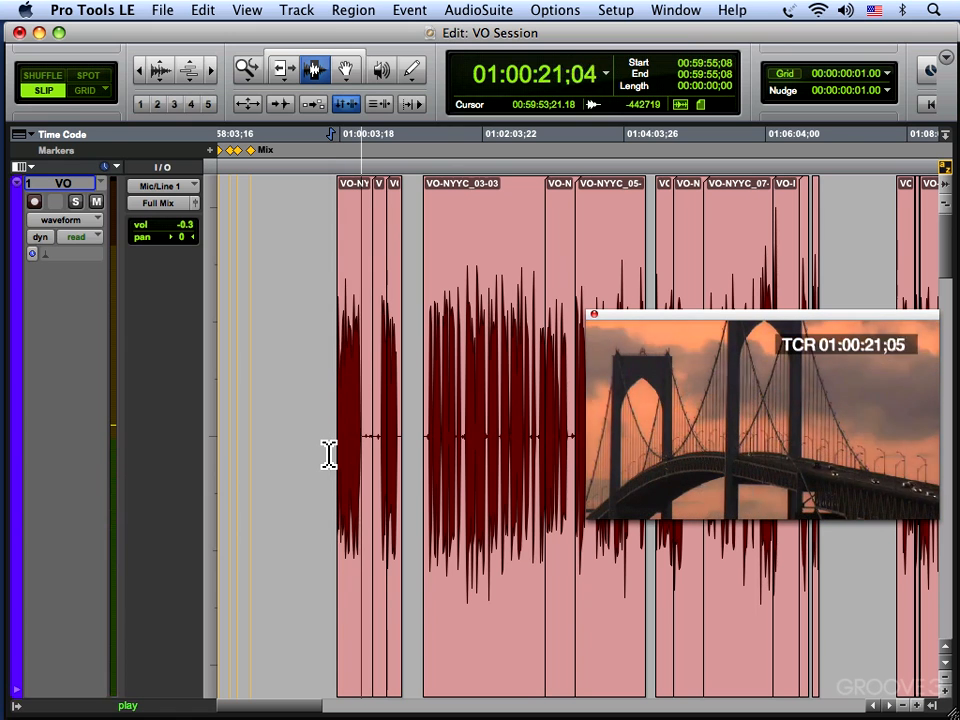
{"action": "key", "text": "space"}
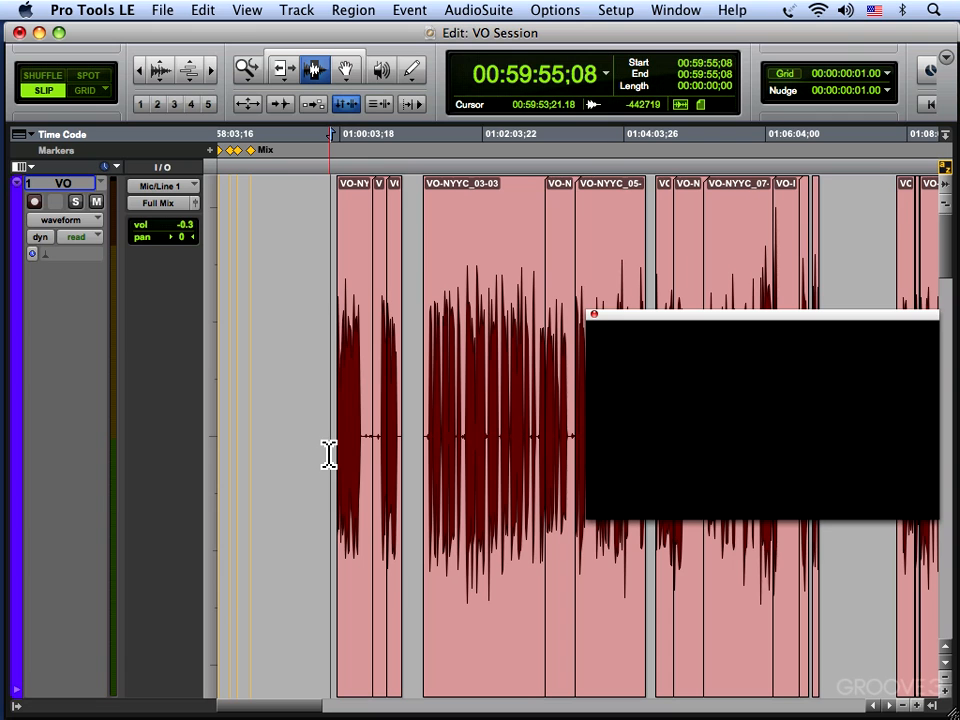
{"action": "left_click", "coordinate": [593, 317]}
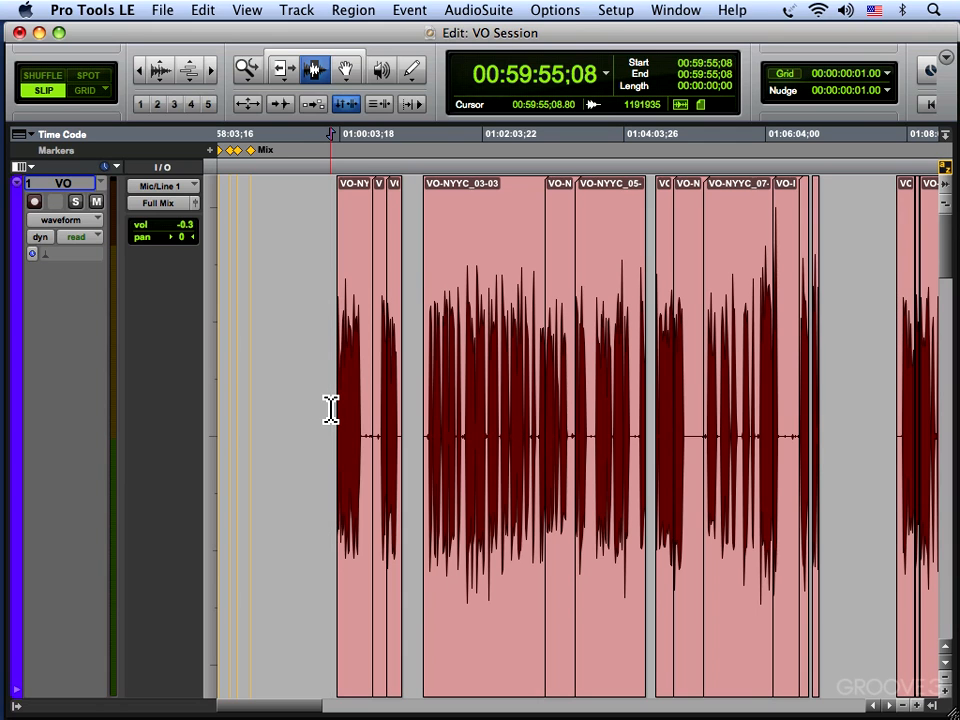
Examine the mic and VO channels' fader and mute controls in the Mix window, and return to the Edit window.
{"action": "key", "text": "super+equal"}
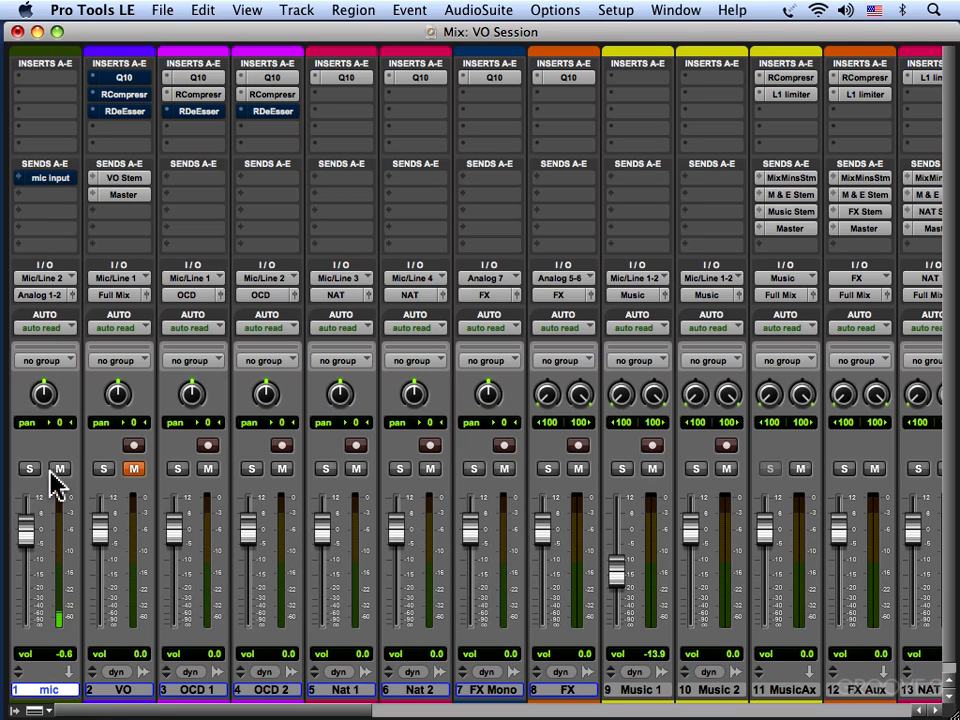
{"action": "mouse_move", "coordinate": [26, 530]}
{"action": "left_mouse_down"}
{"action": "mouse_move", "coordinate": [24, 566]}
{"action": "mouse_move", "coordinate": [26, 532]}
{"action": "left_mouse_up"}
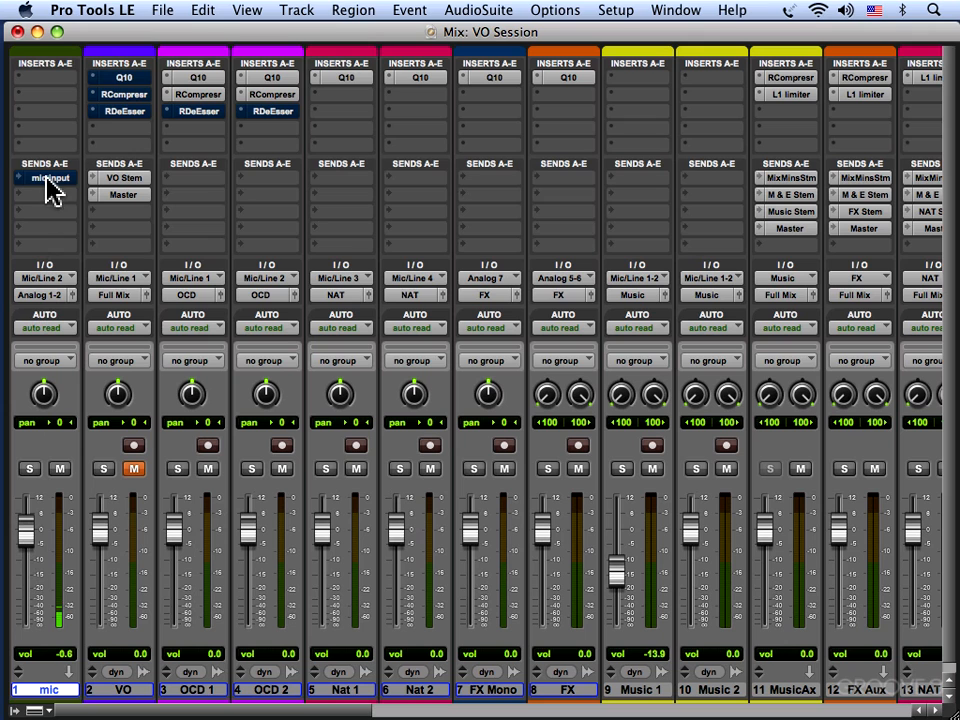
{"action": "left_click", "coordinate": [60, 469]}
{"action": "left_click", "coordinate": [133, 469]}
{"action": "left_click", "coordinate": [60, 469]}
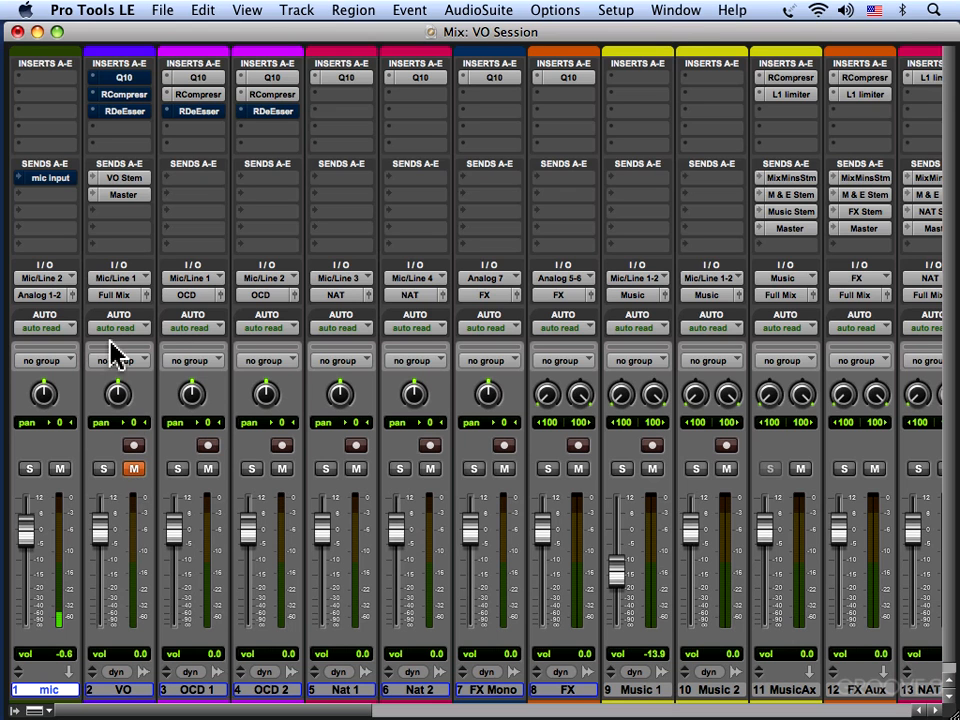
{"action": "left_click", "coordinate": [683, 14]}
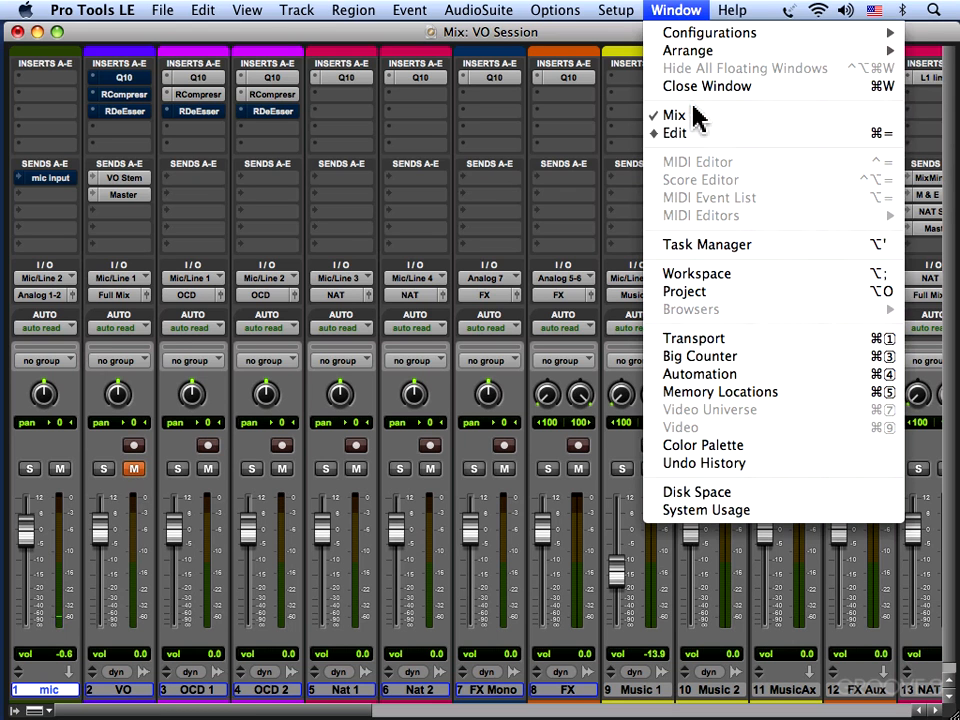
{"action": "left_click", "coordinate": [695, 136]}
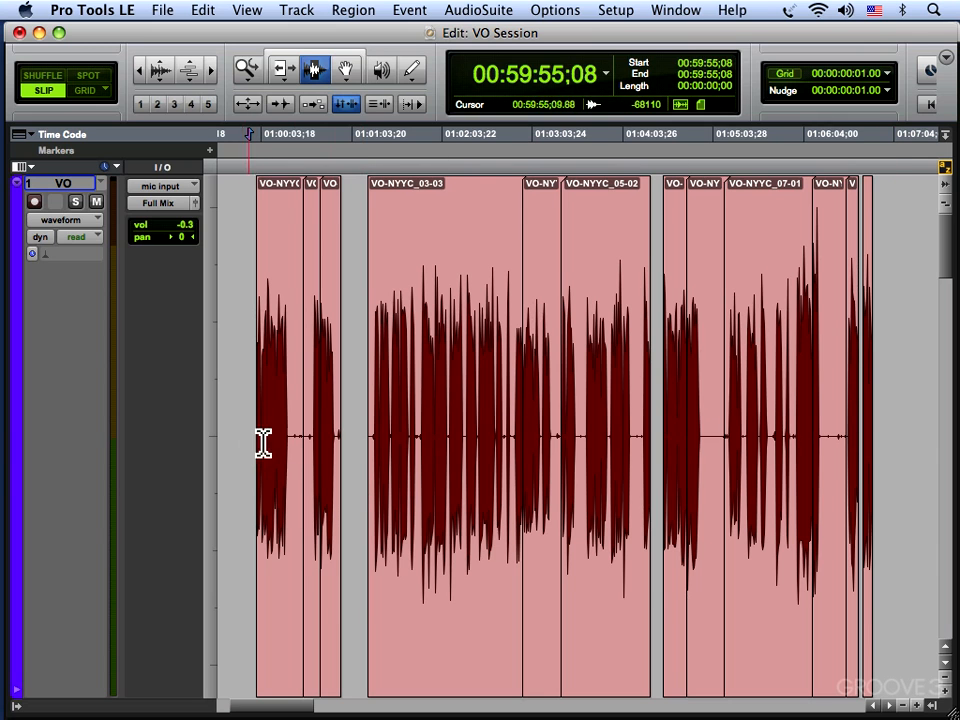
Select all regions on the VO track from the first to the last and open Strip Silence for them.
{"action": "left_click", "coordinate": [872, 449]}
{"action": "key", "text": "F8"}
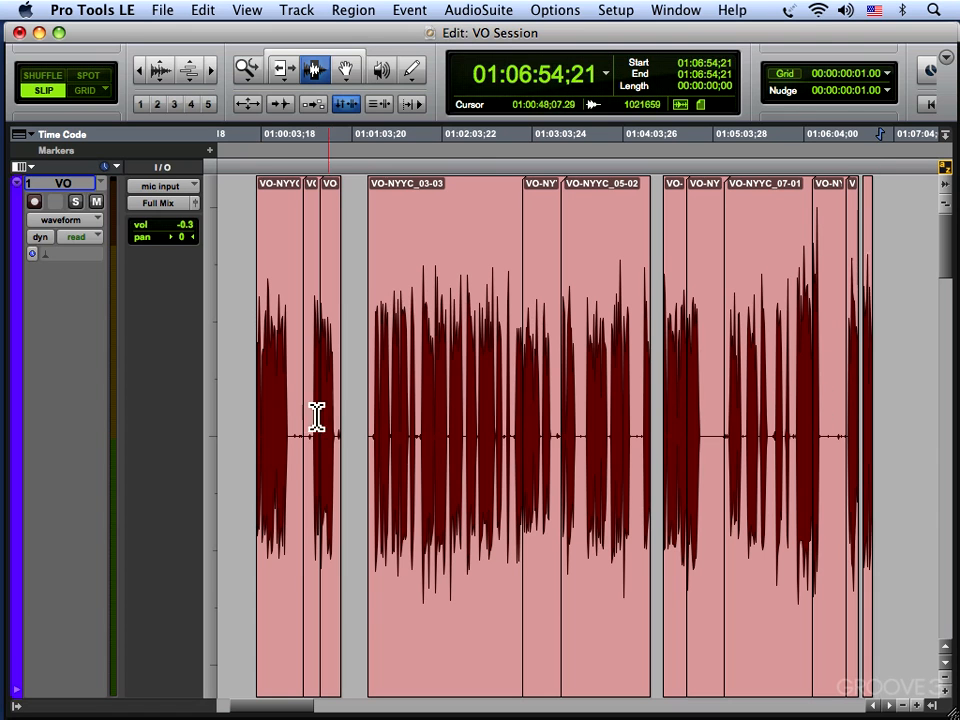
{"action": "left_click", "coordinate": [285, 428]}
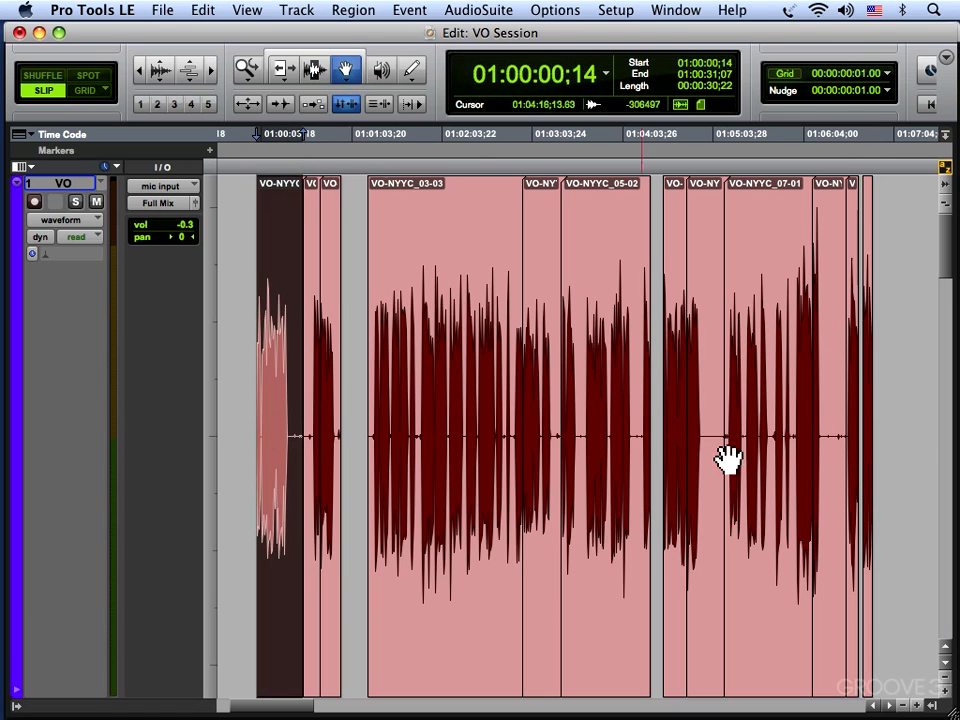
{"action": "left_click", "coordinate": [870, 430], "text": "shift"}
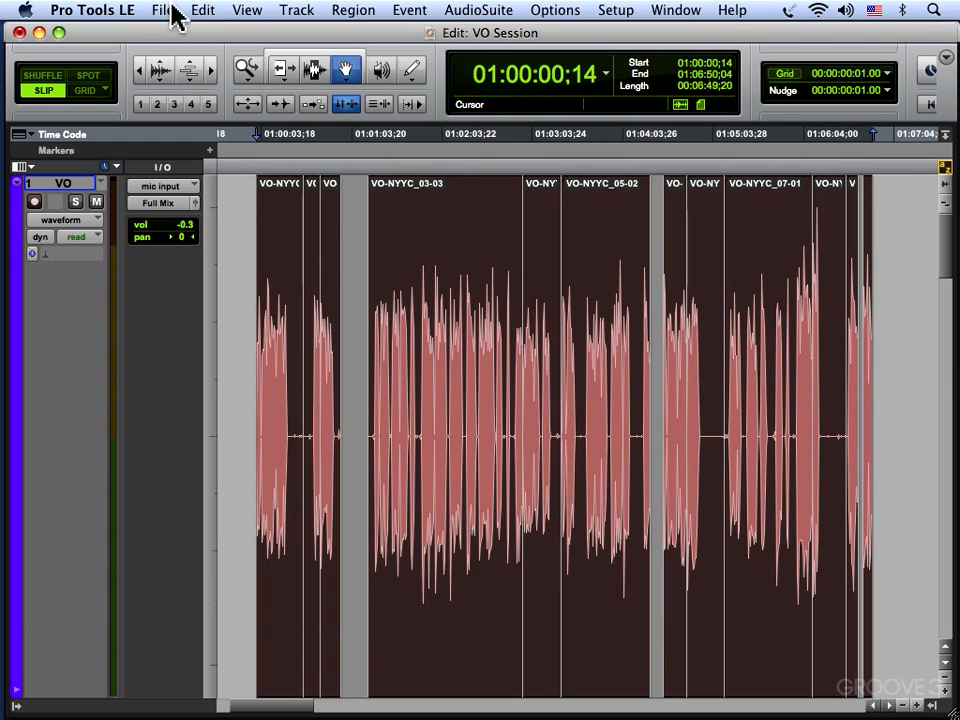
{"action": "left_click", "coordinate": [203, 11]}
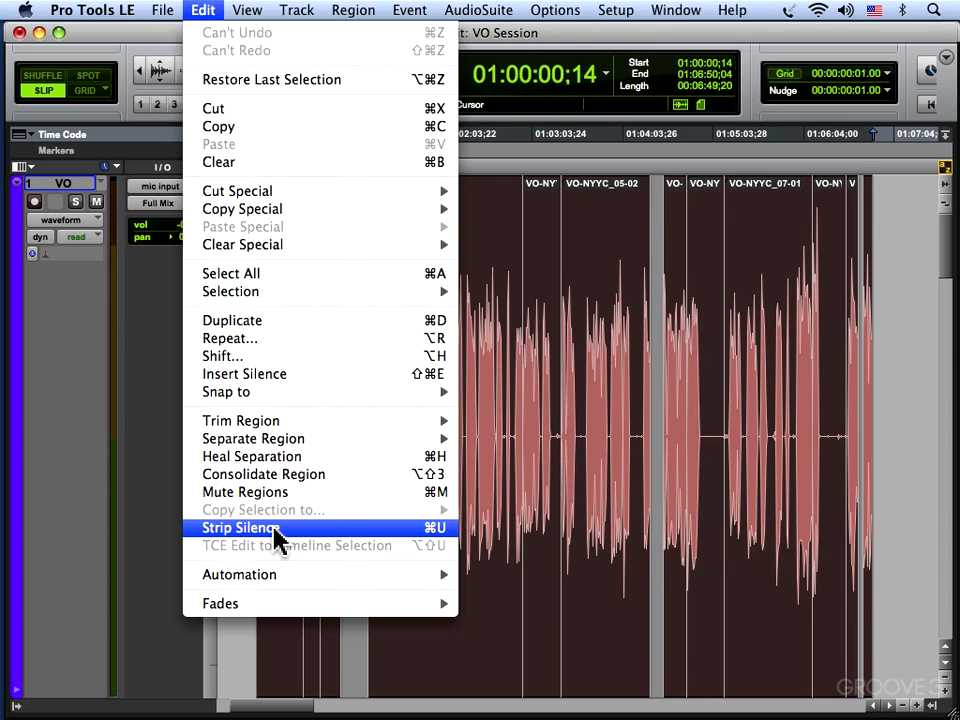
{"action": "left_click", "coordinate": [240, 528]}
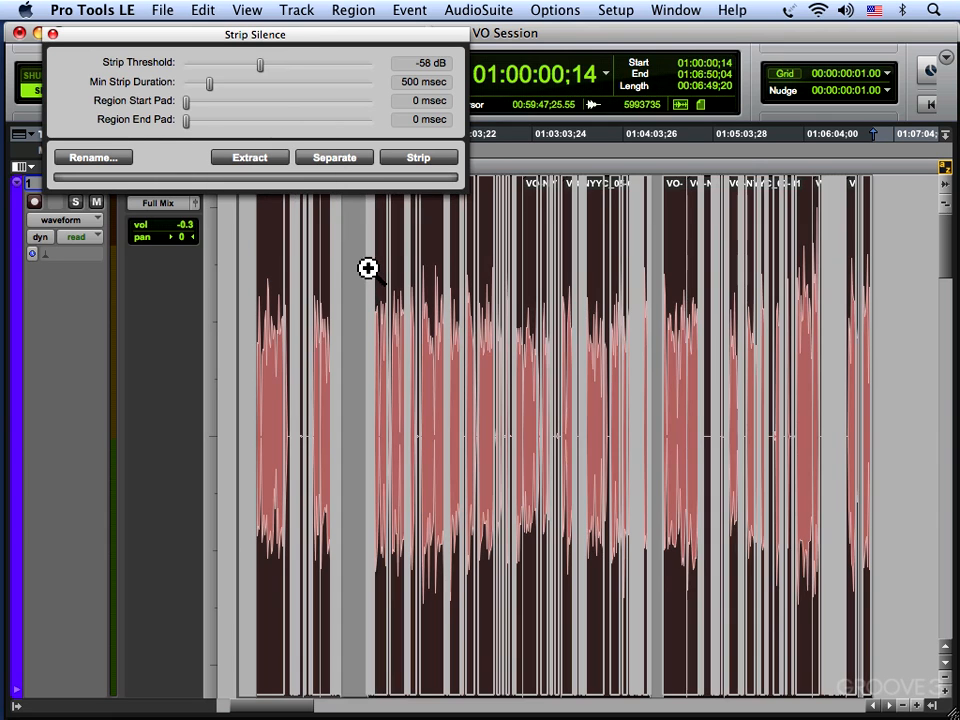
Set the Strip Silence threshold to -15 dB, the region start pad to 421 msec and the region end pad to 727 msec.
{"action": "left_click", "coordinate": [367, 265]}
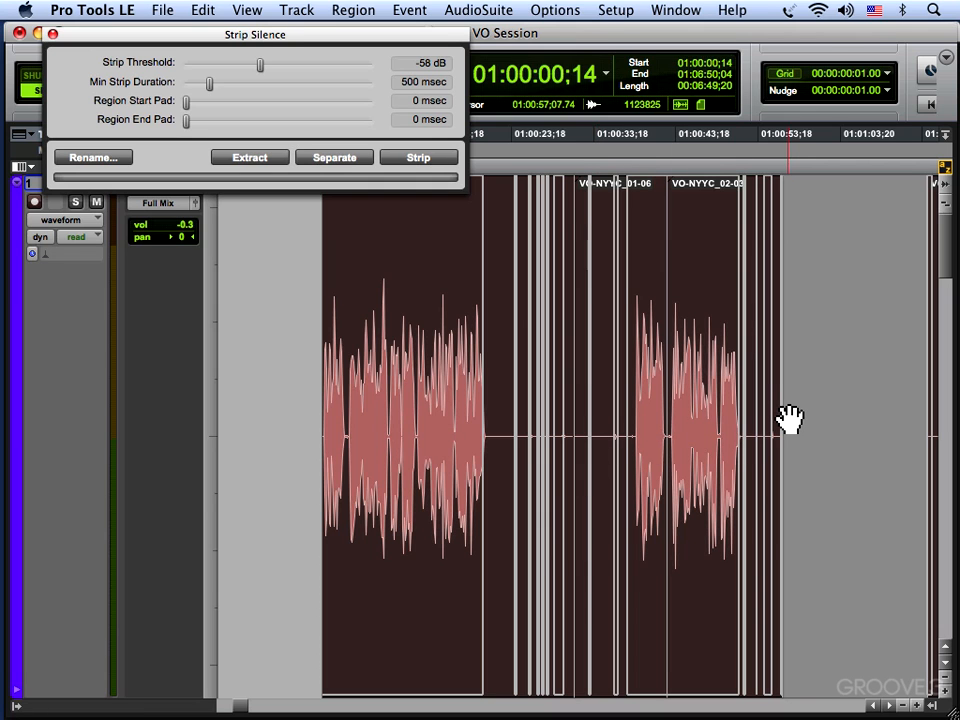
{"action": "left_click_drag", "start_coordinate": [256, 66], "coordinate": [301, 83]}
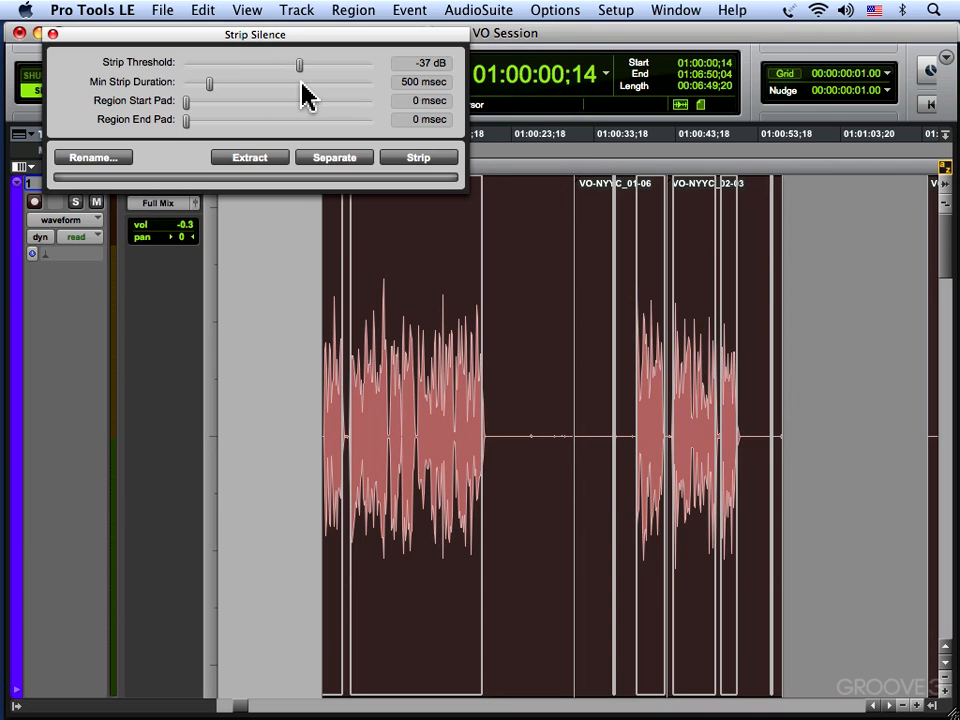
{"action": "left_click_drag", "start_coordinate": [187, 101], "coordinate": [207, 101]}
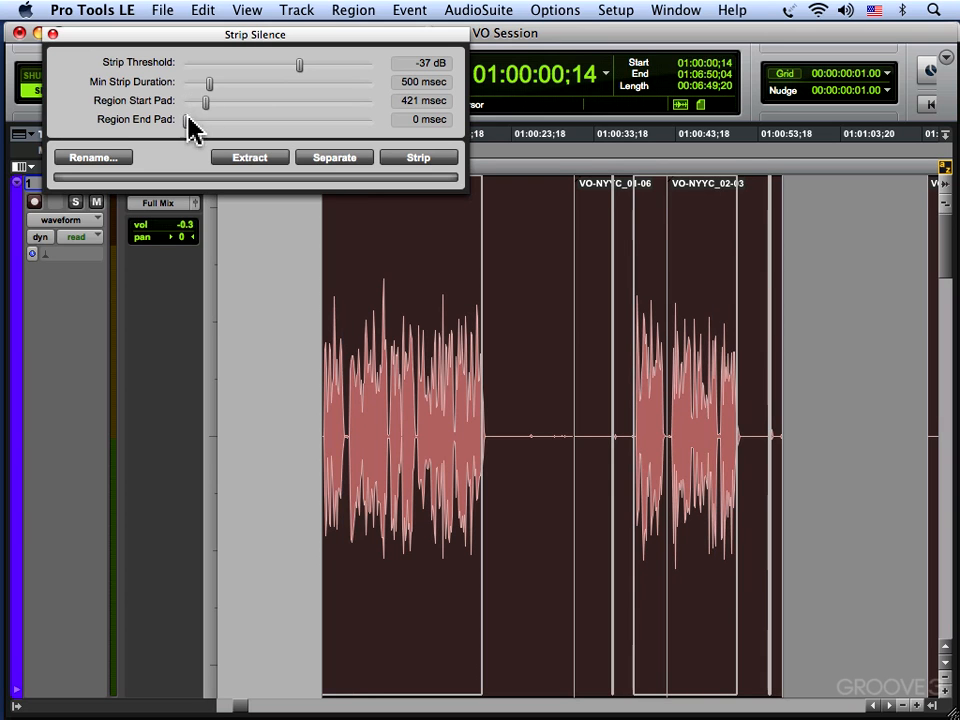
{"action": "left_click_drag", "start_coordinate": [186, 120], "coordinate": [224, 129]}
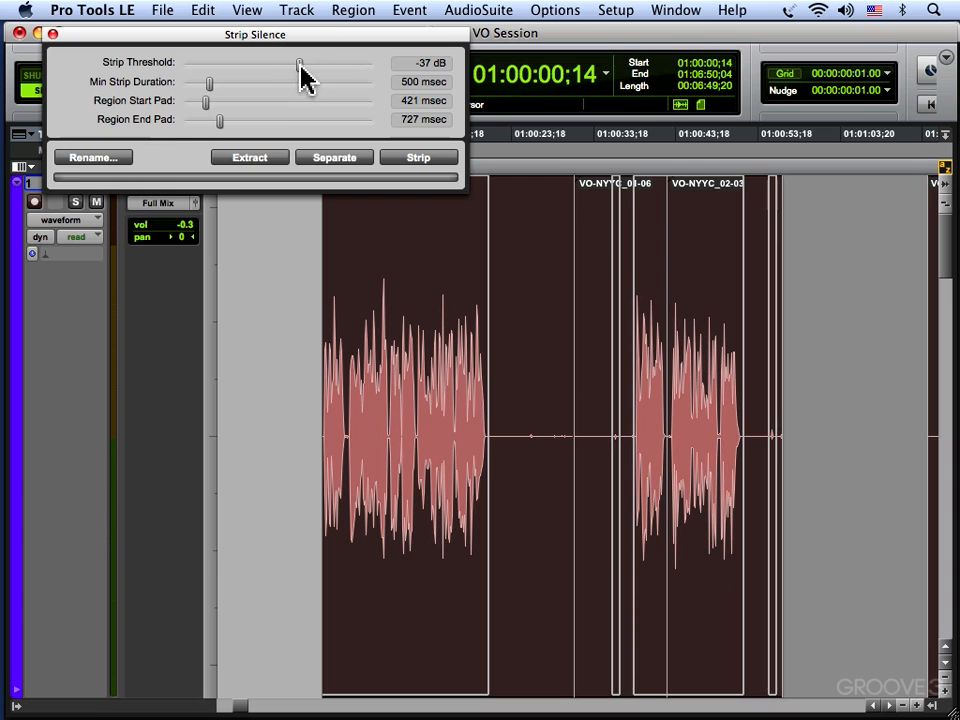
{"action": "left_click_drag", "start_coordinate": [301, 66], "coordinate": [341, 66]}
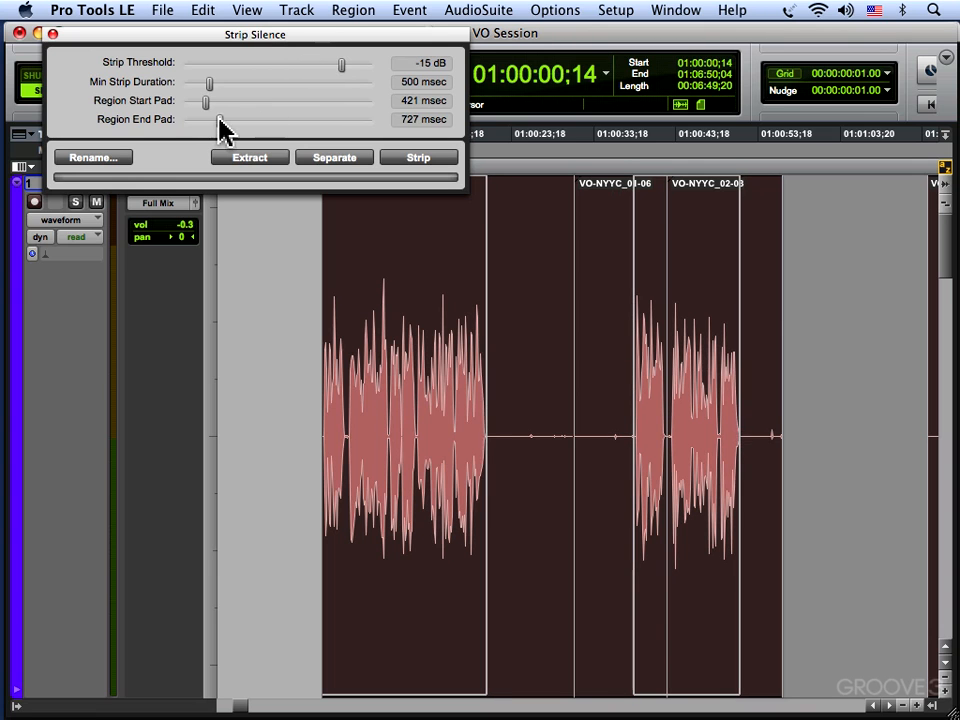
{"action": "left_click_drag", "start_coordinate": [218, 119], "coordinate": [218, 119]}
Strip the silence from the selected VO regions and close Strip Silence.
{"action": "left_click", "coordinate": [418, 158]}
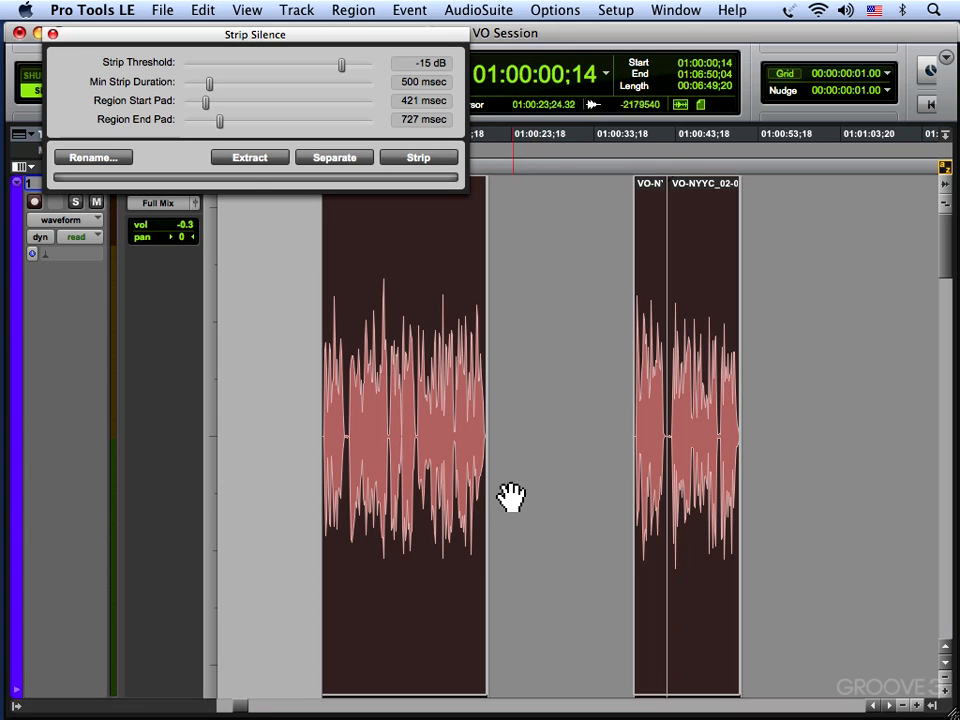
{"action": "key", "text": "t"}
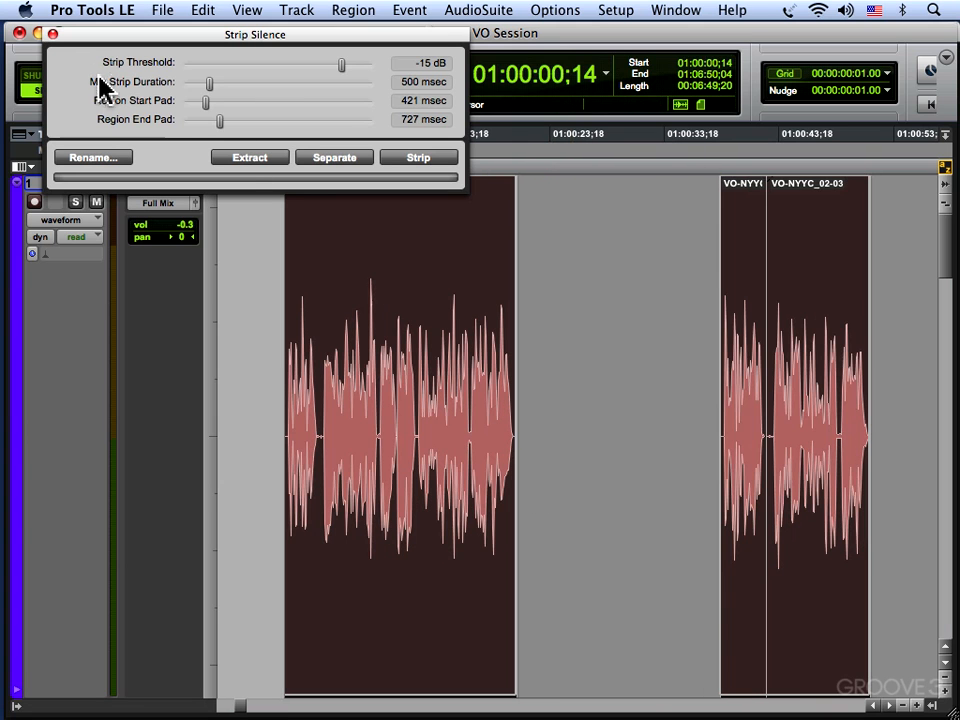
{"action": "left_click", "coordinate": [53, 35]}
Enlarge the VO waveform's height and audition the selected phrase from 01:00:08;19 to 01:00:20;21.
{"action": "key", "text": "F5"}
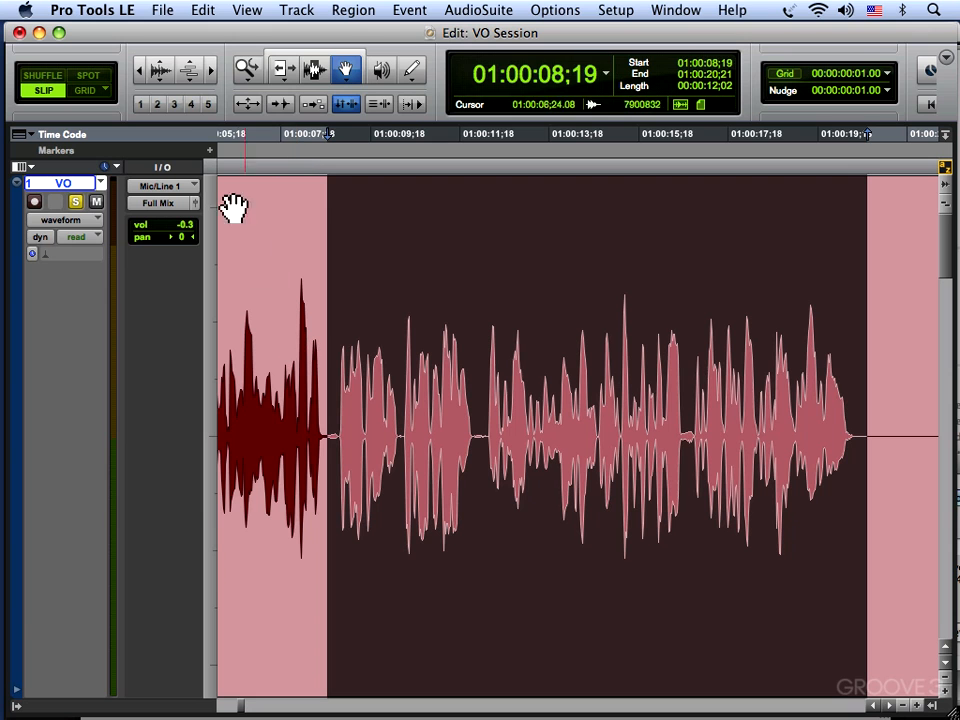
{"action": "left_click", "coordinate": [161, 68]}
{"action": "left_click", "coordinate": [161, 68]}
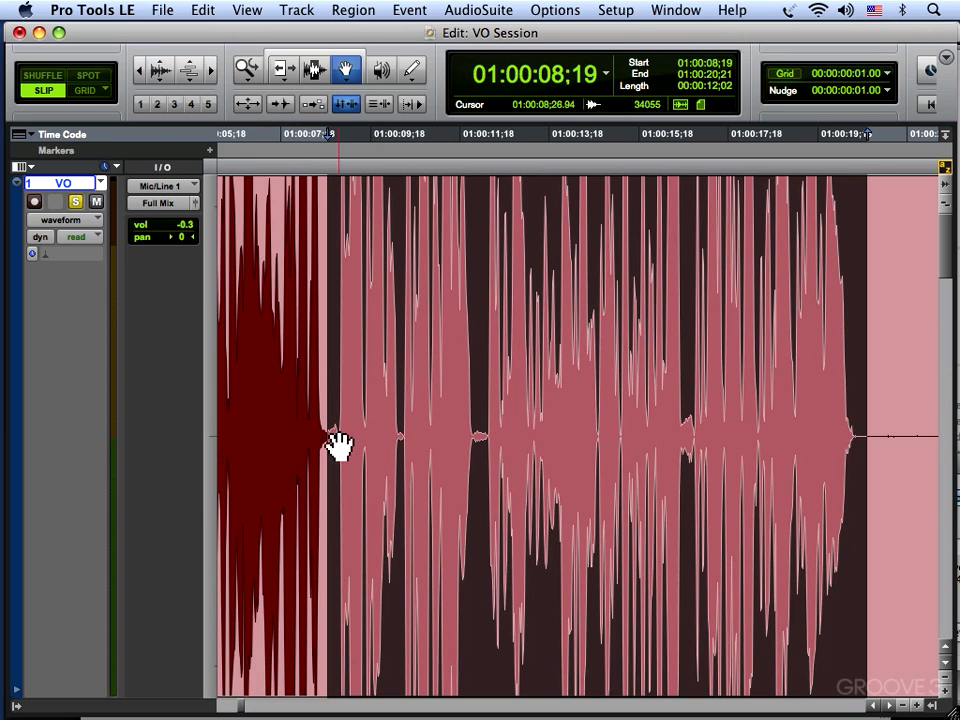
{"action": "key", "text": "space"}
{"action": "key", "text": "F7"}
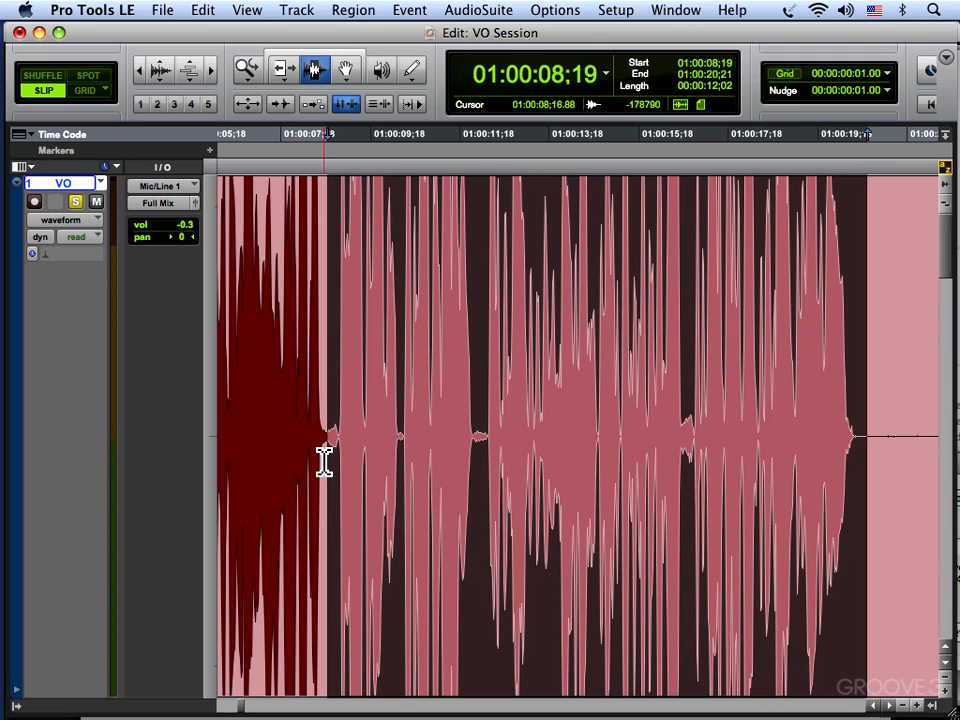
Audition and delete the breath on the VO track from 01:00:08;14 to 01:00:08;27, and place the cursor at 01:00:08;03.
{"action": "left_click", "coordinate": [326, 459]}
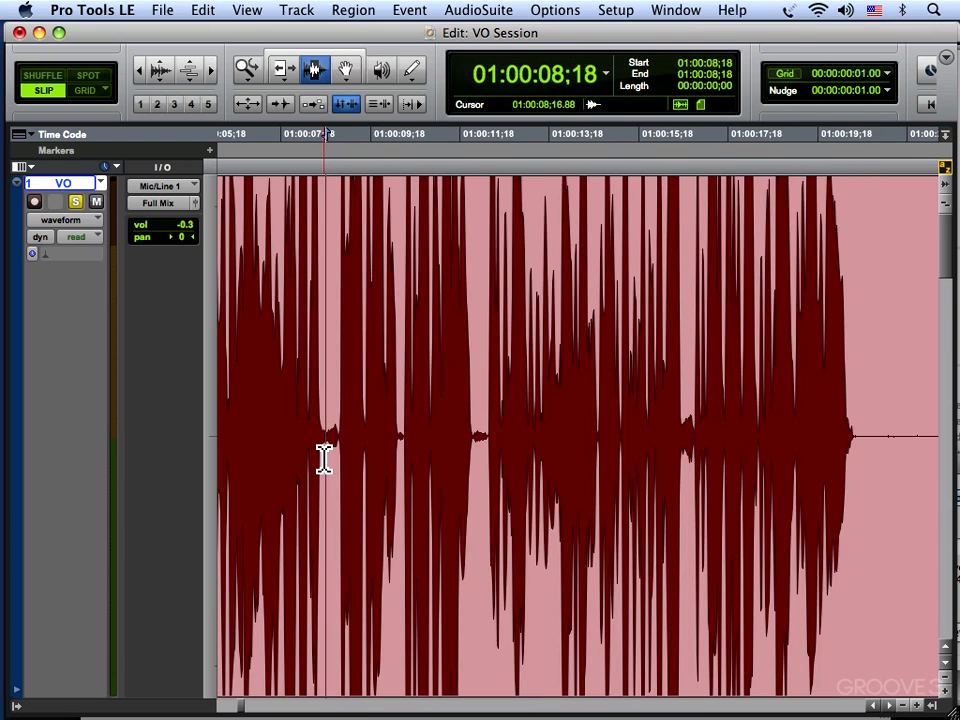
{"action": "key", "text": "3"}
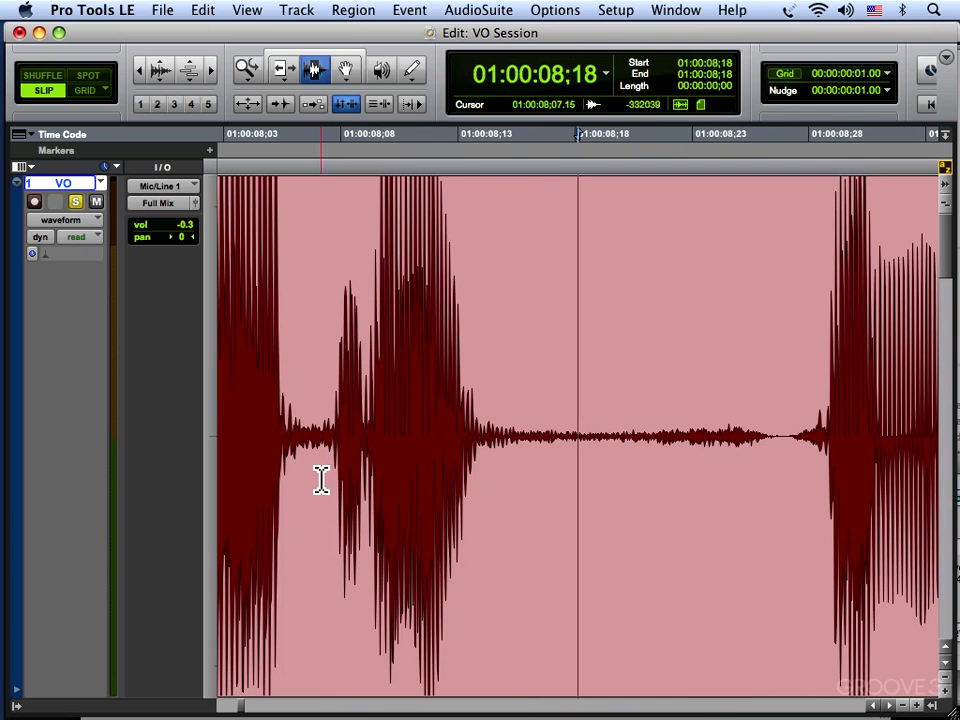
{"action": "left_click_drag", "start_coordinate": [484, 437], "coordinate": [789, 490]}
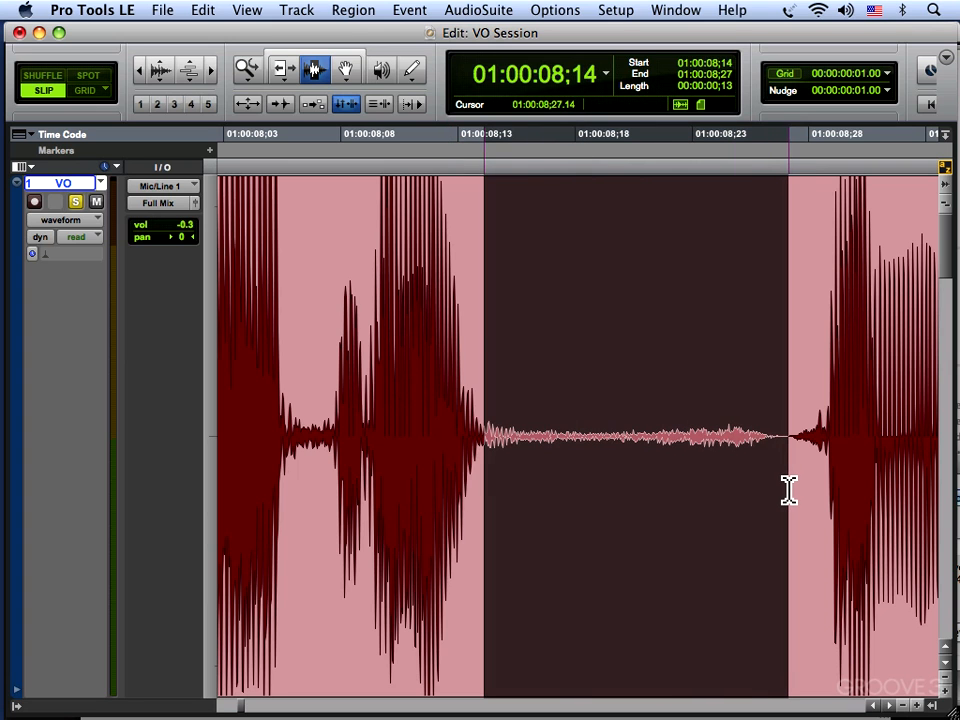
{"action": "key", "text": "space"}
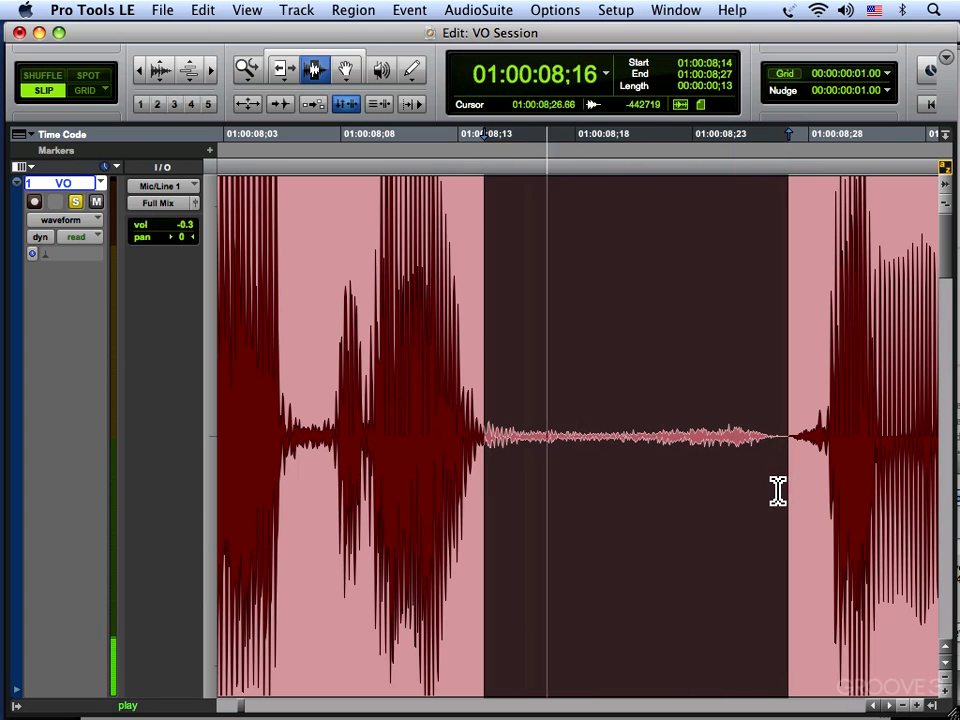
{"action": "key", "text": "Delete"}
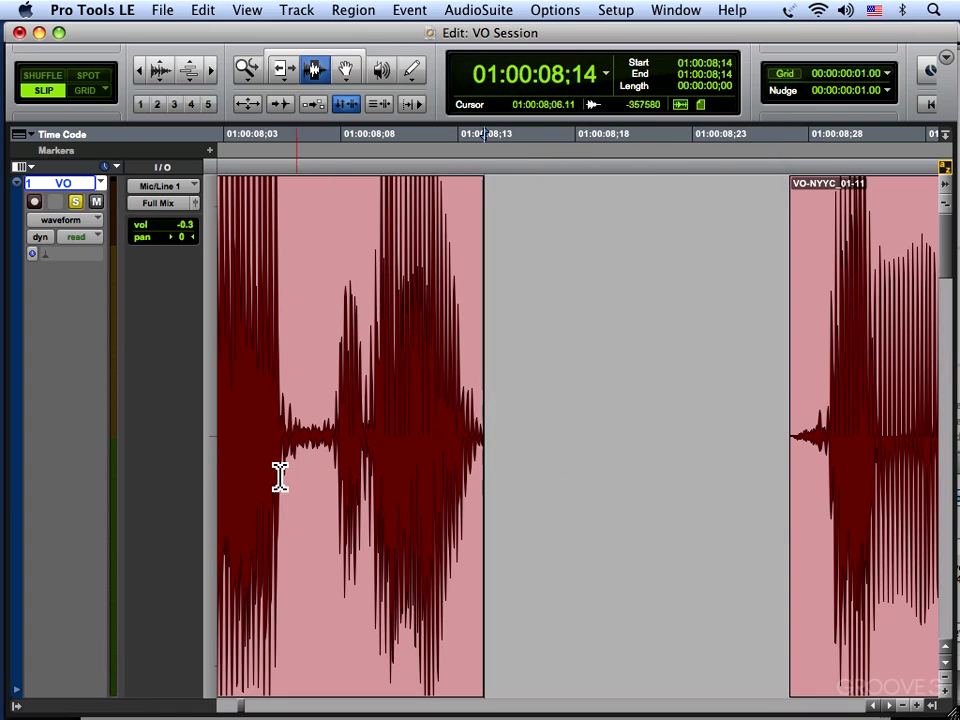
{"action": "left_click", "coordinate": [224, 437]}
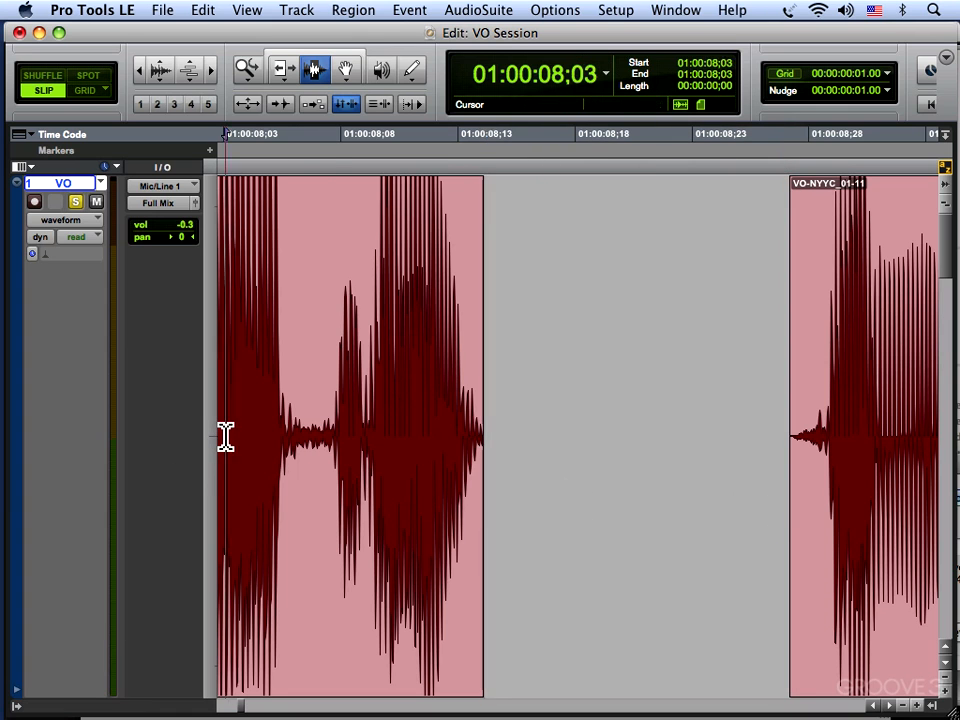
Audition the breath edit on the VO track by playing it twice from 01:00:08;03.
{"action": "key", "text": "space"}
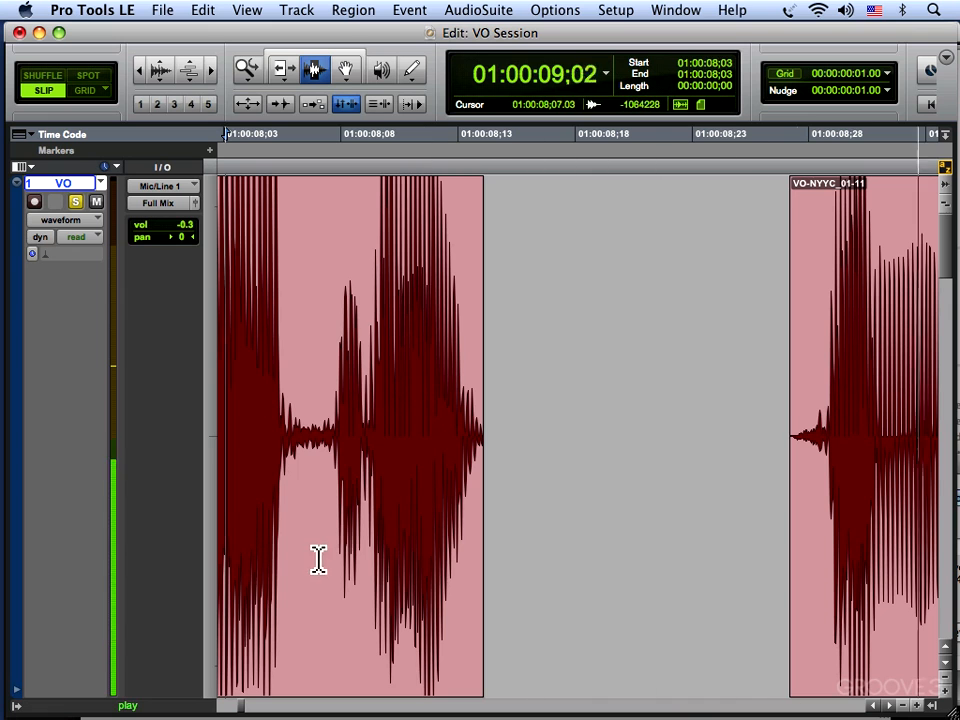
{"action": "key", "text": "space"}
{"action": "key", "text": "space"}
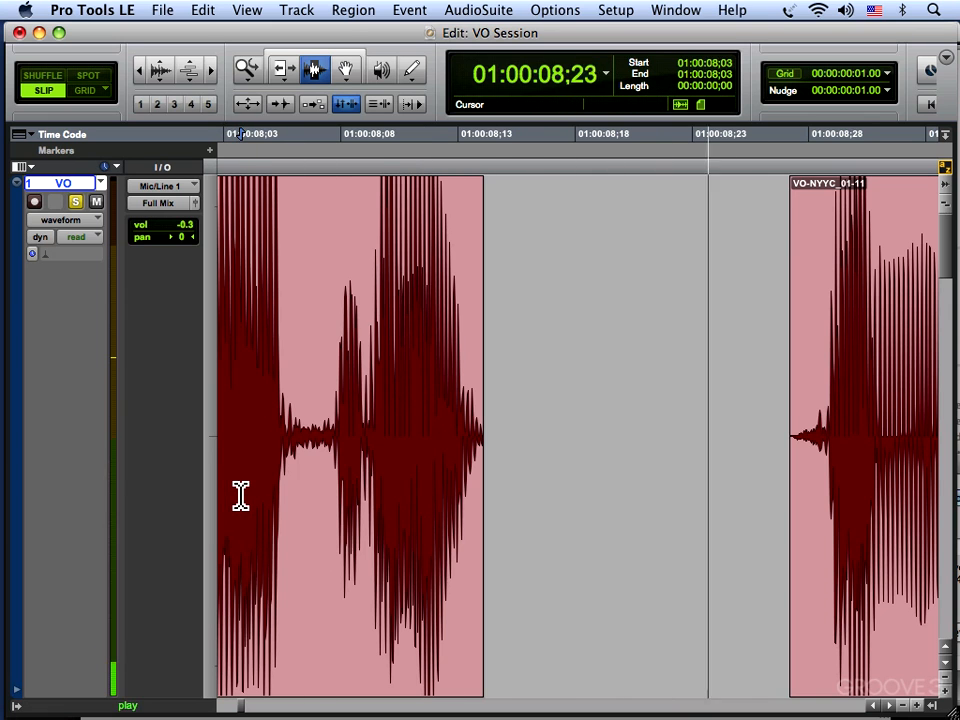
{"action": "key", "text": "space"}
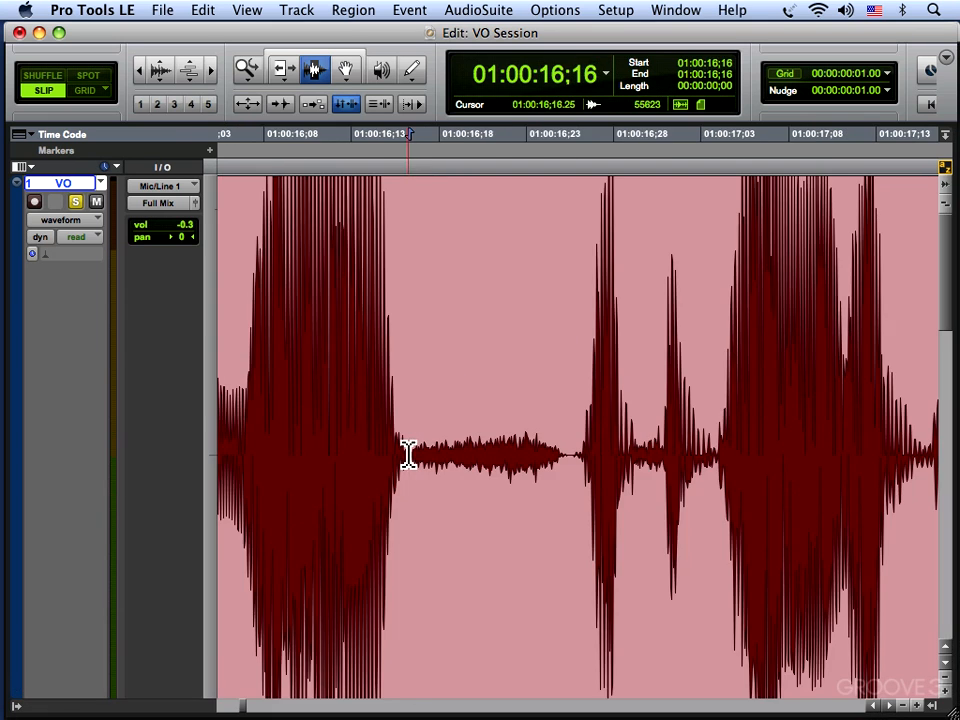
Delete the breath from 01:00:16;16 to 01:00:16;25 and fade out the end of the preceding region from 01:00:16;15.
{"action": "left_click_drag", "start_coordinate": [407, 452], "coordinate": [559, 523]}
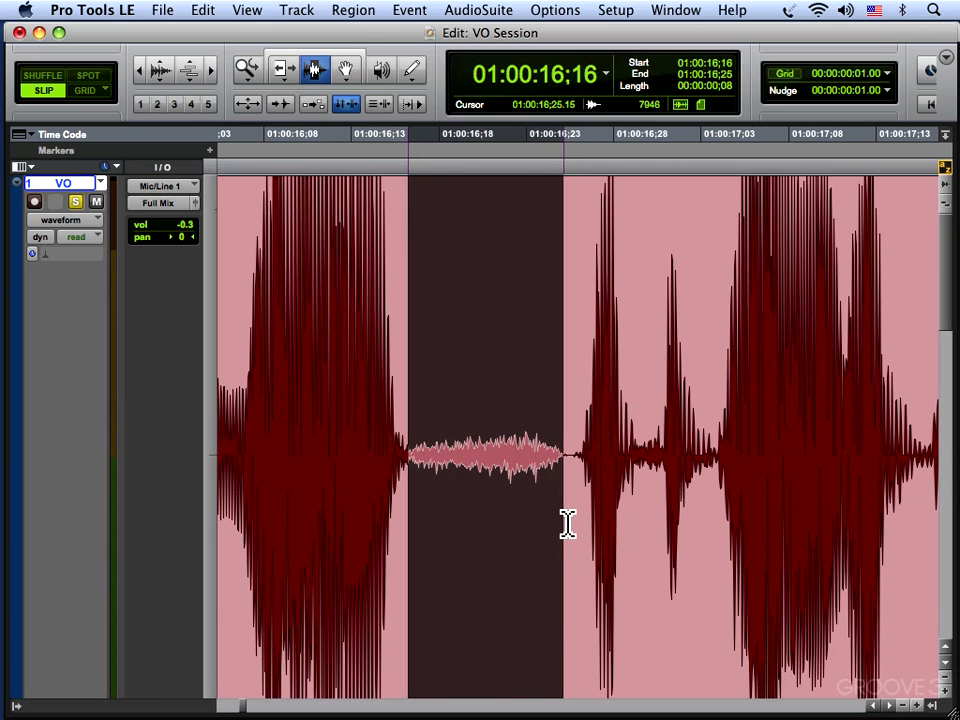
{"action": "key", "text": "Delete"}
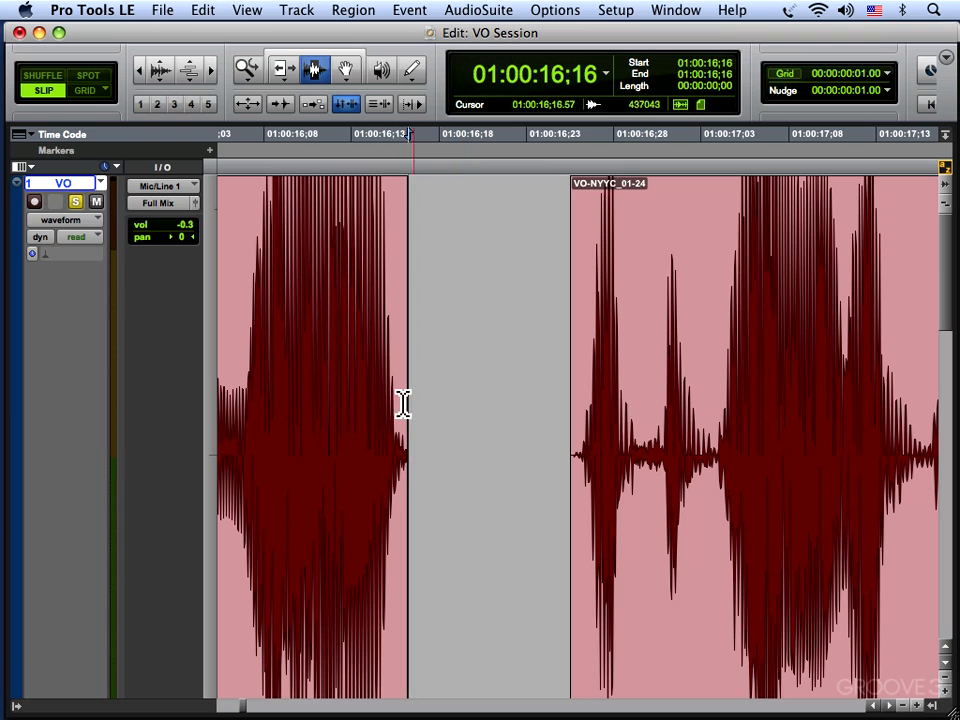
{"action": "left_click_drag", "start_coordinate": [396, 384], "coordinate": [421, 452]}
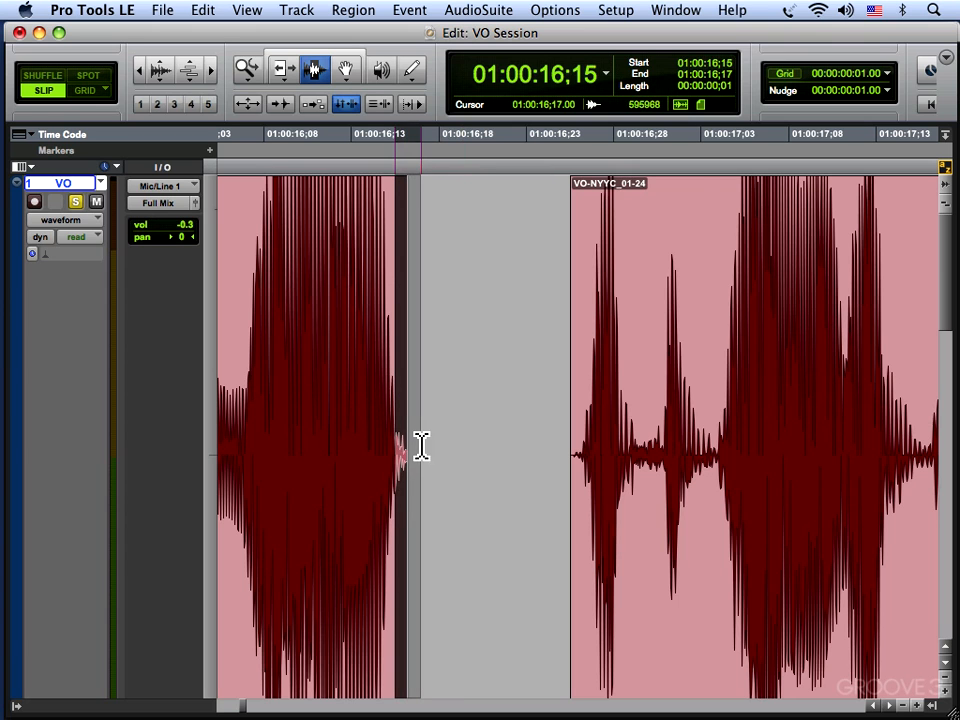
{"action": "key", "text": "super+f"}
{"action": "key", "text": "Return"}
{"action": "left_click", "coordinate": [480, 466]}
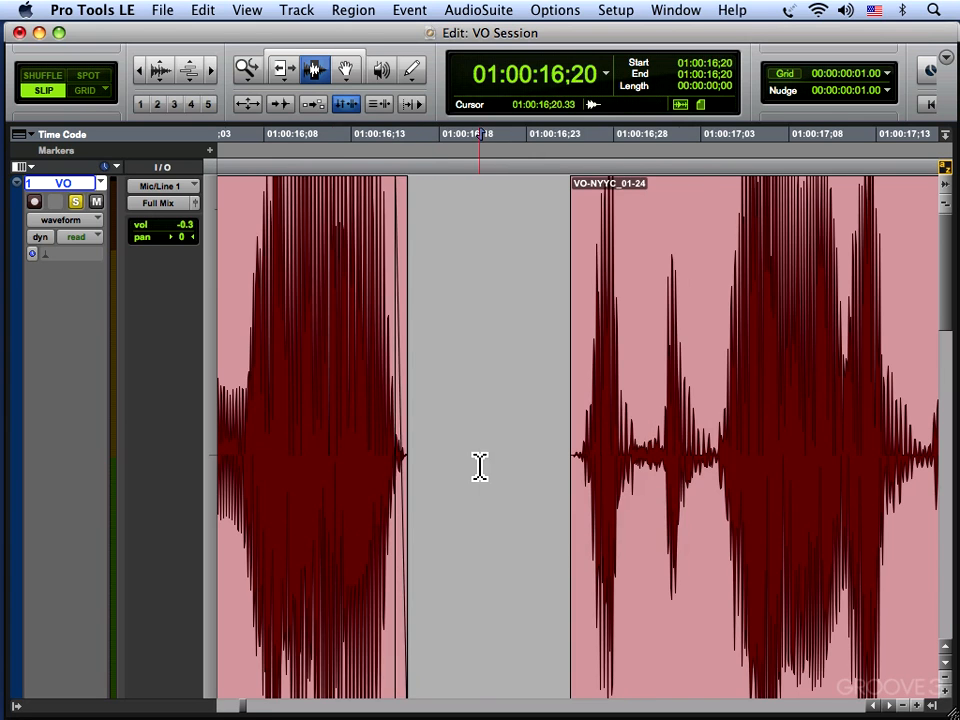
Select the VO regions from 01:00:00;26 to 01:00:20;13 with the Grabber and audition them.
{"action": "key", "text": "e"}
{"action": "key", "text": "F8"}
{"action": "left_click", "coordinate": [333, 476]}
{"action": "left_click", "coordinate": [824, 489], "text": "shift"}
{"action": "key", "text": "space"}
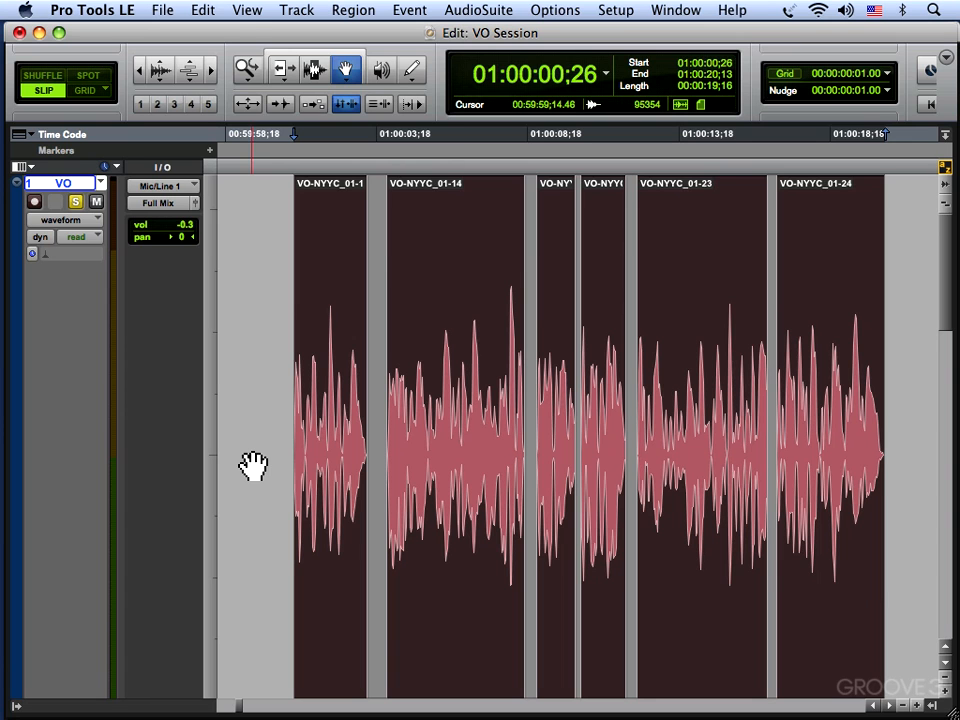
Show the Inserts A-E and Inserts F-J columns for the tracks.
{"action": "left_click", "coordinate": [247, 12]}
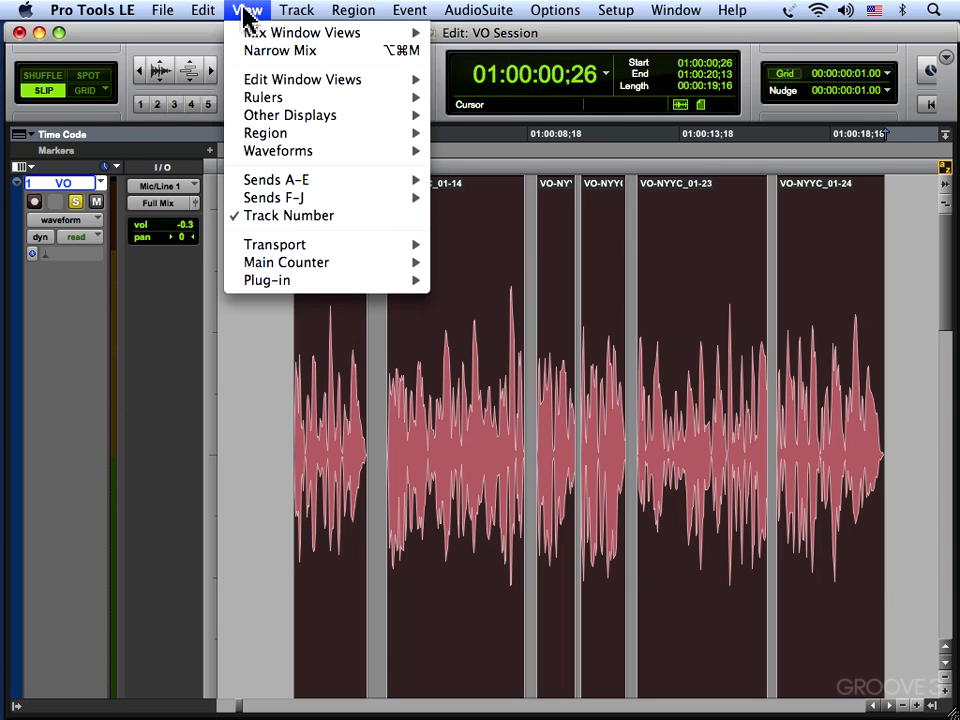
{"action": "mouse_move", "coordinate": [262, 80]}
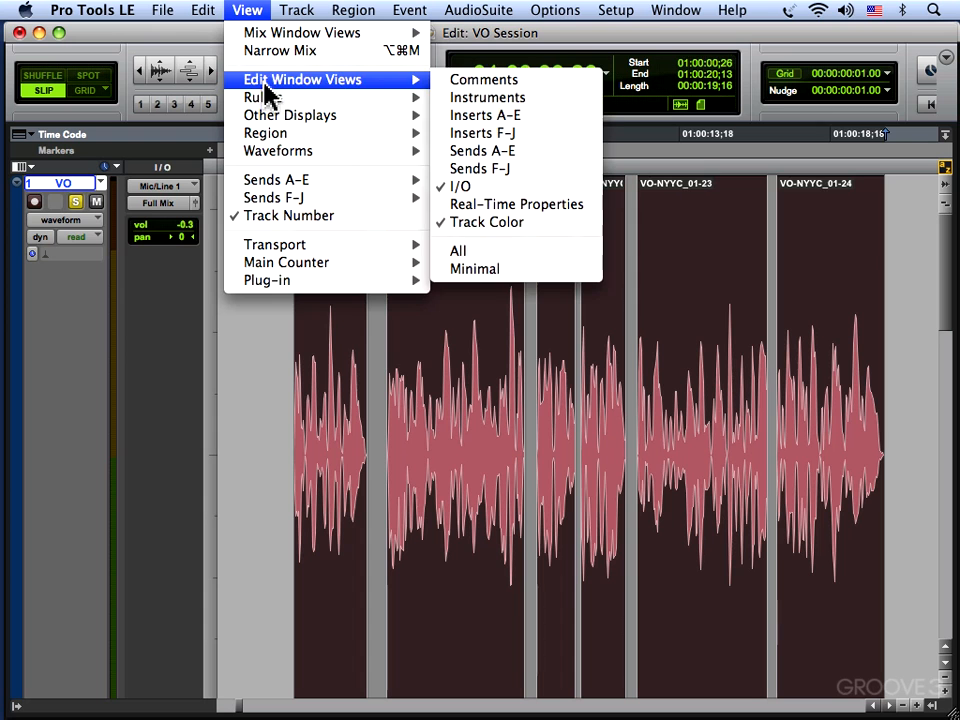
{"action": "left_click", "coordinate": [476, 117]}
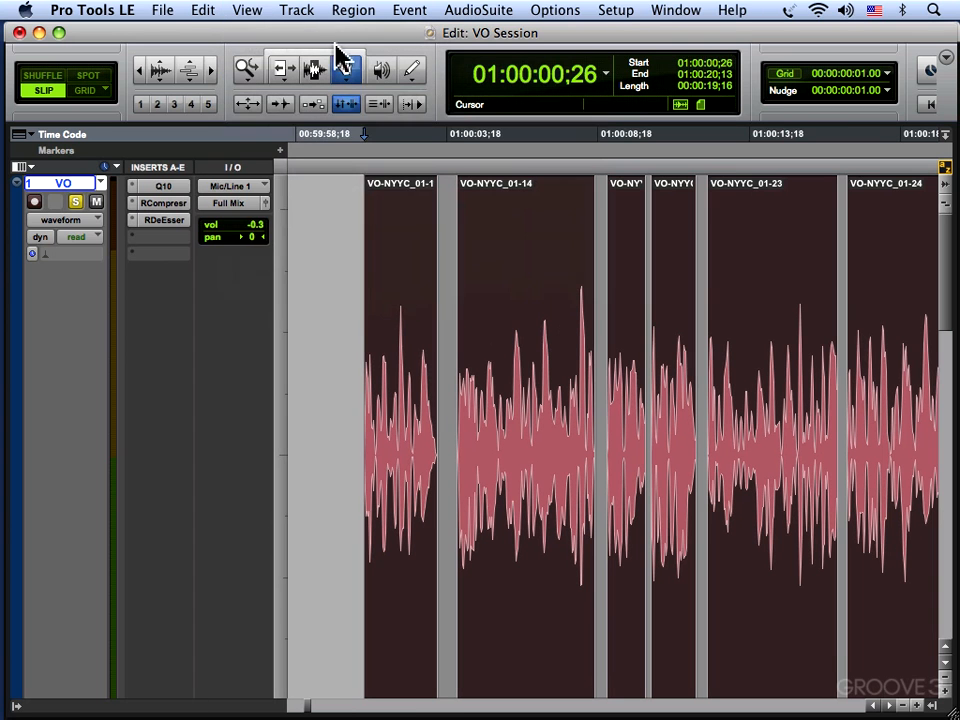
{"action": "left_click", "coordinate": [252, 12]}
{"action": "mouse_move", "coordinate": [274, 82]}
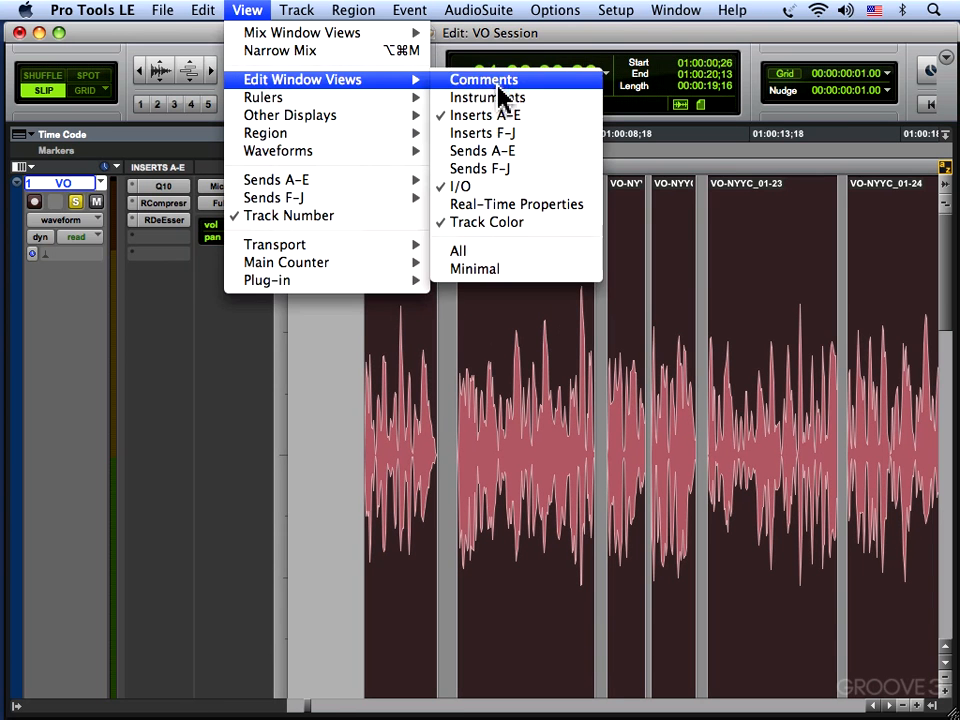
{"action": "left_click", "coordinate": [505, 136]}
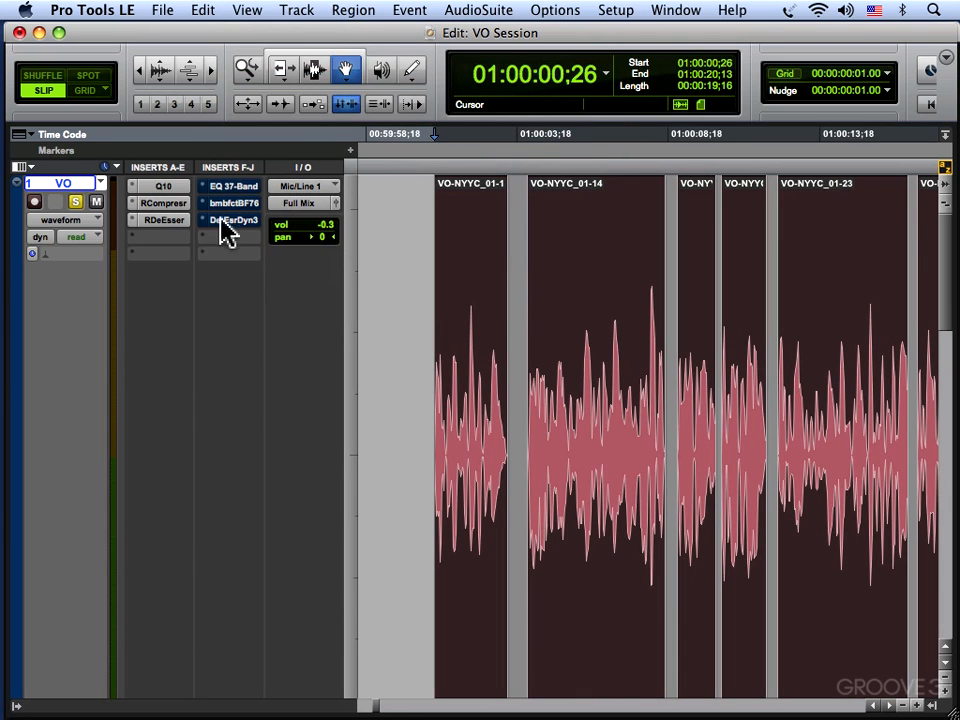
Play from 00:59:10;24 and check the Master Aux level on the PAZ Meters.
{"action": "left_click", "coordinate": [356, 446]}
{"action": "left_click", "coordinate": [377, 415]}
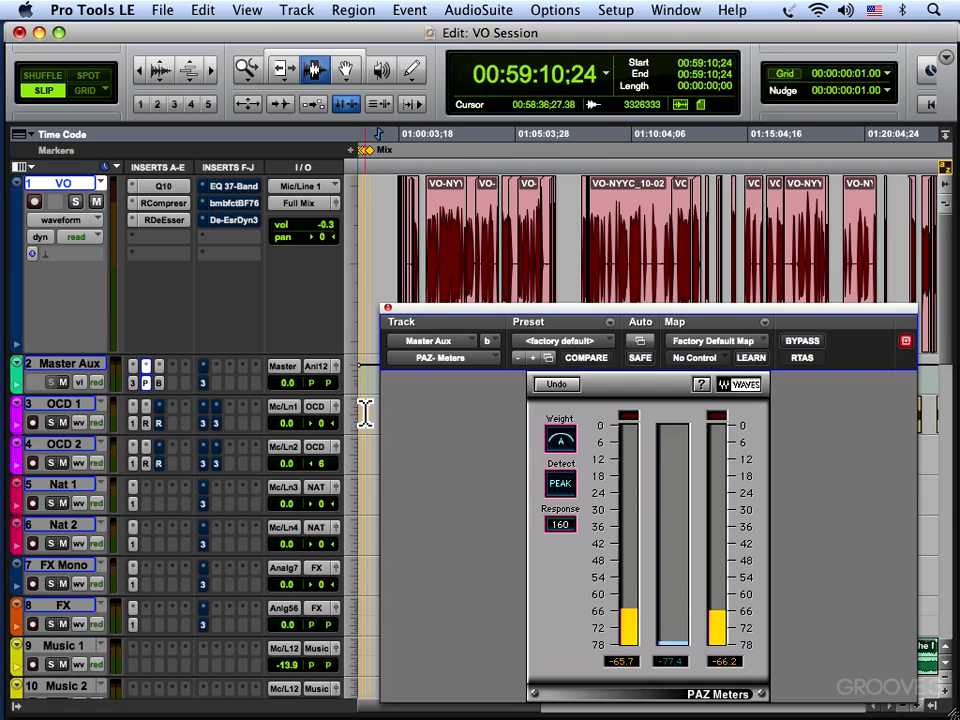
{"action": "key", "text": "space"}
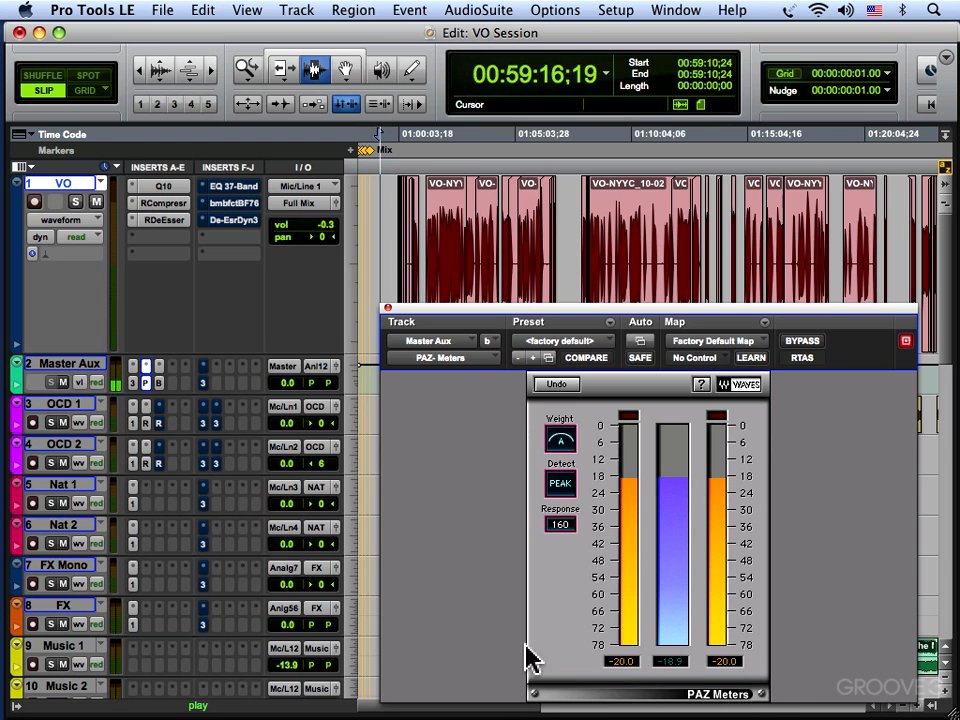
{"action": "key", "text": "space"}
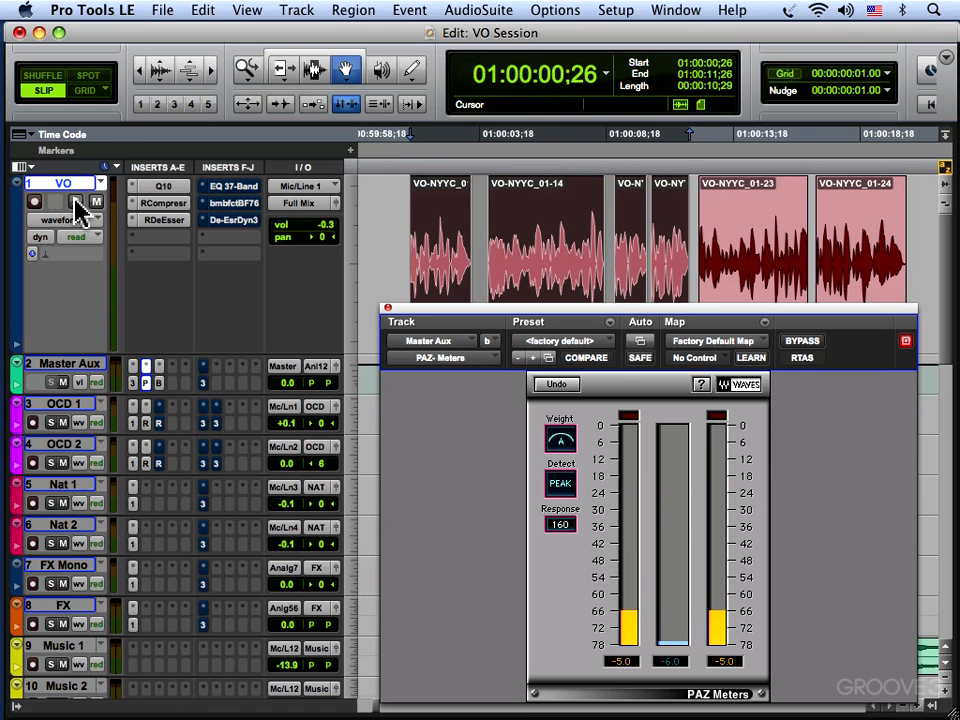
Solo the VO track and check its level from 01:00:00;26 to 01:00:11;26 on the PAZ Meters and BF Essential Meter Bridge.
{"action": "left_click", "coordinate": [75, 201]}
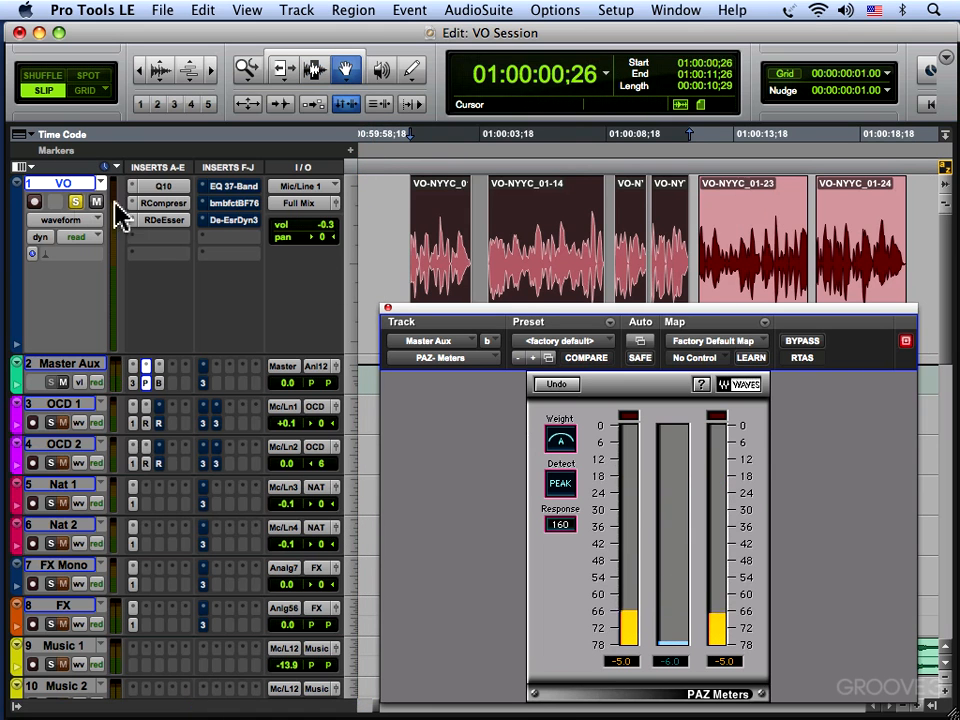
{"action": "key", "text": "space"}
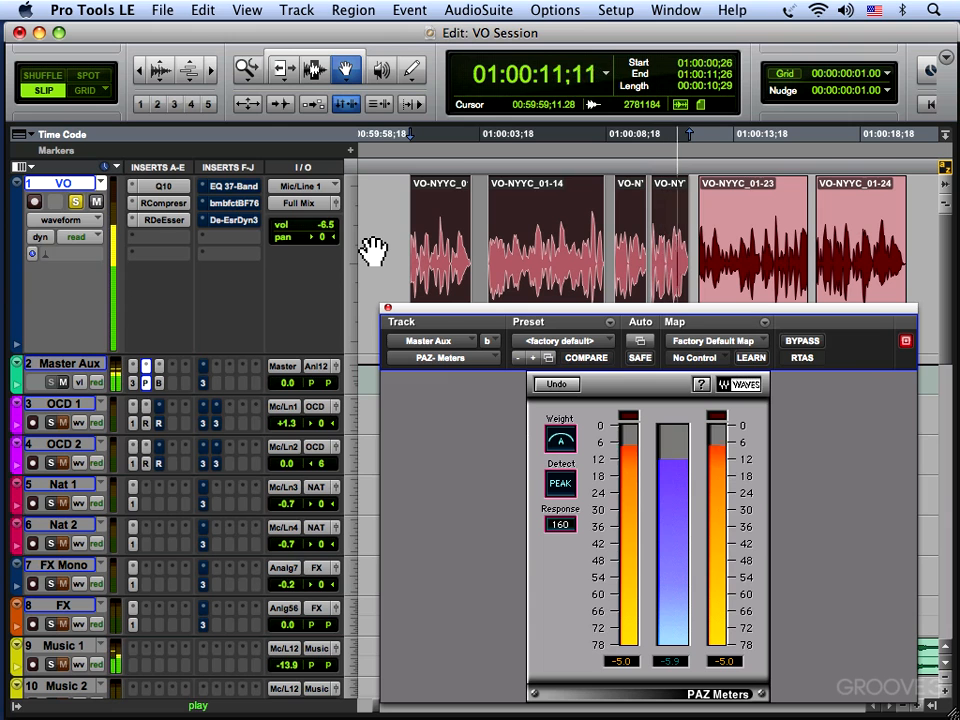
{"action": "left_click", "coordinate": [157, 386]}
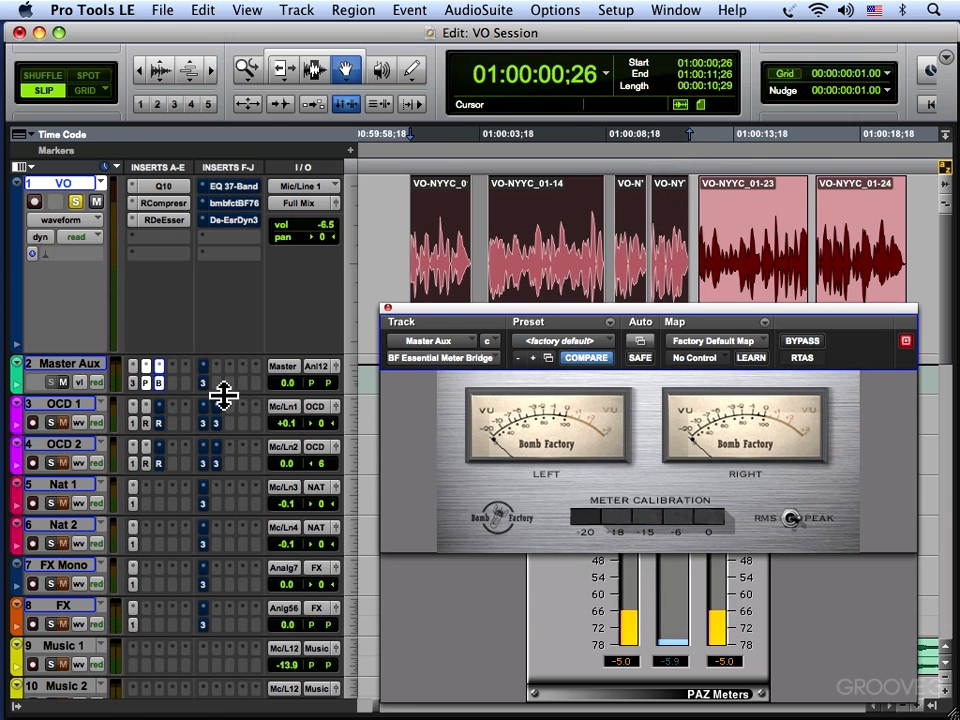
{"action": "key", "text": "space"}
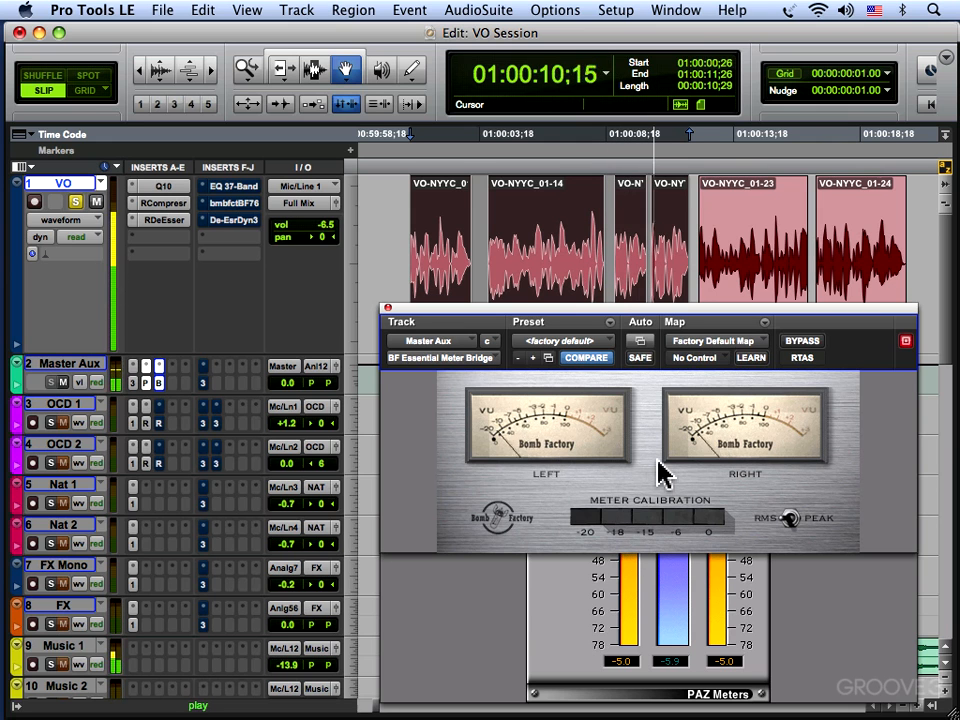
{"action": "key", "text": "space"}
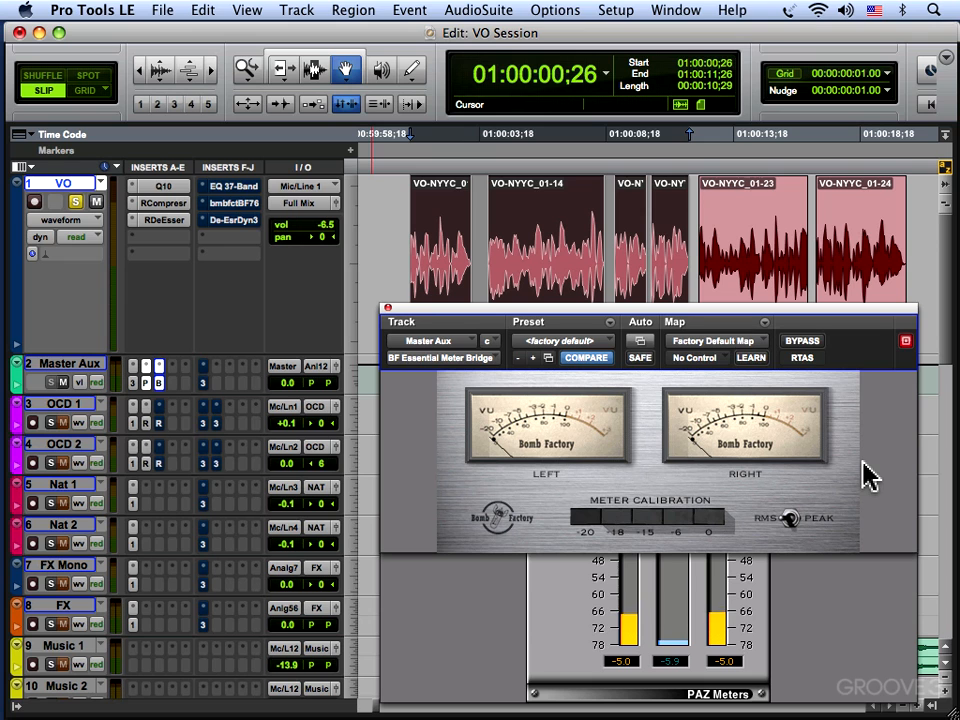
{"action": "left_click", "coordinate": [388, 310]}
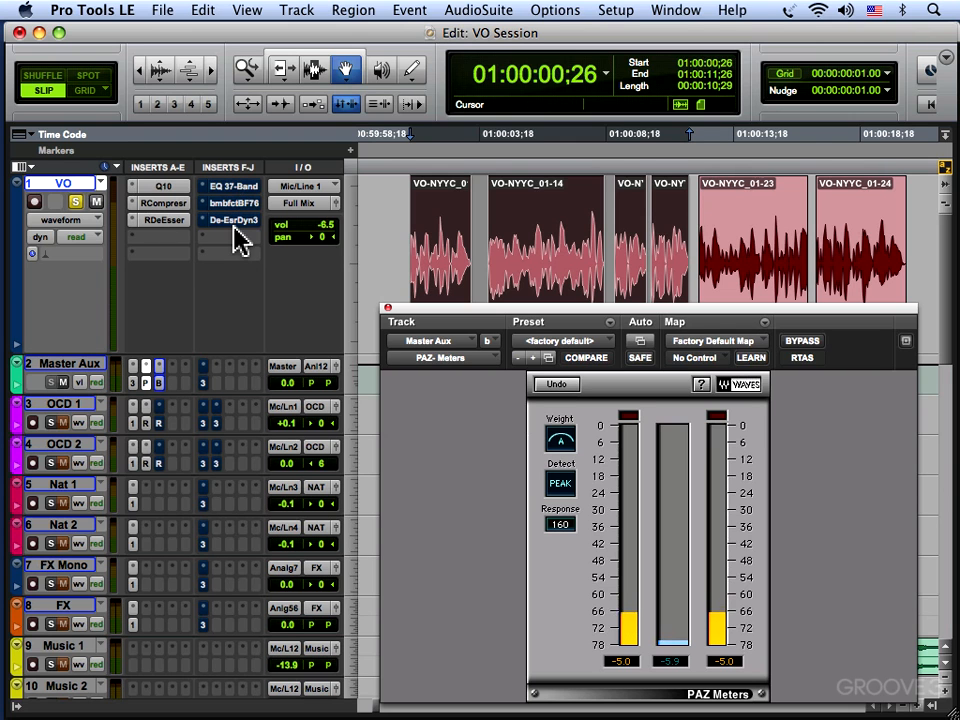
In the VO track's Q10, try a 3.0 dB boost on band 9, return it to about -0.4 dB at 8000 Hz, and close it.
{"action": "left_click", "coordinate": [165, 188]}
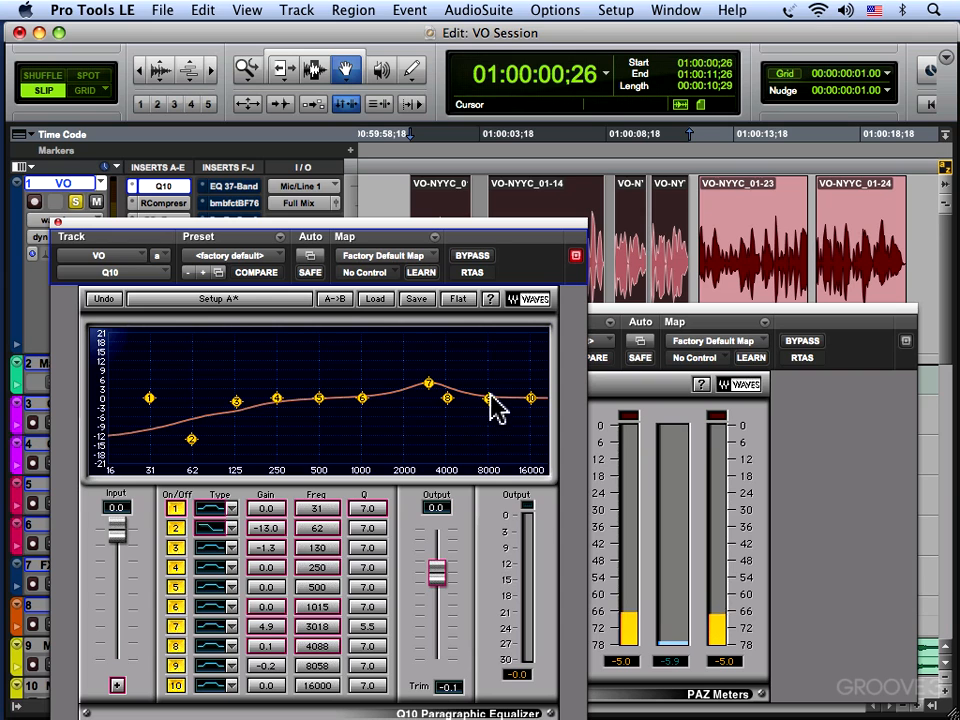
{"action": "left_click_drag", "start_coordinate": [489, 397], "coordinate": [490, 388]}
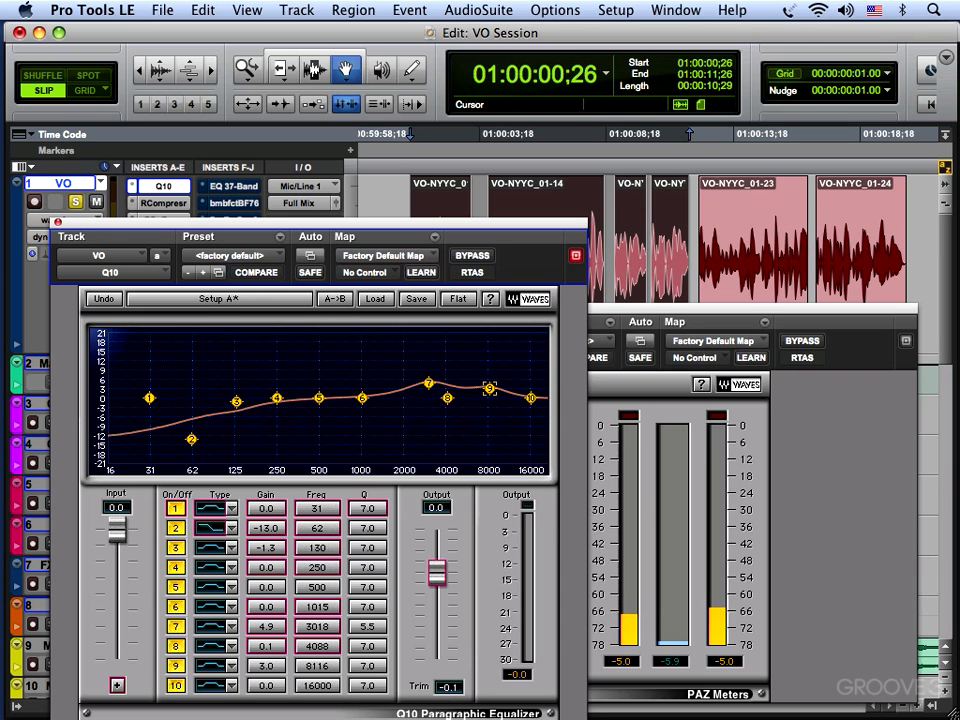
{"action": "left_click_drag", "start_coordinate": [490, 390], "coordinate": [488, 393]}
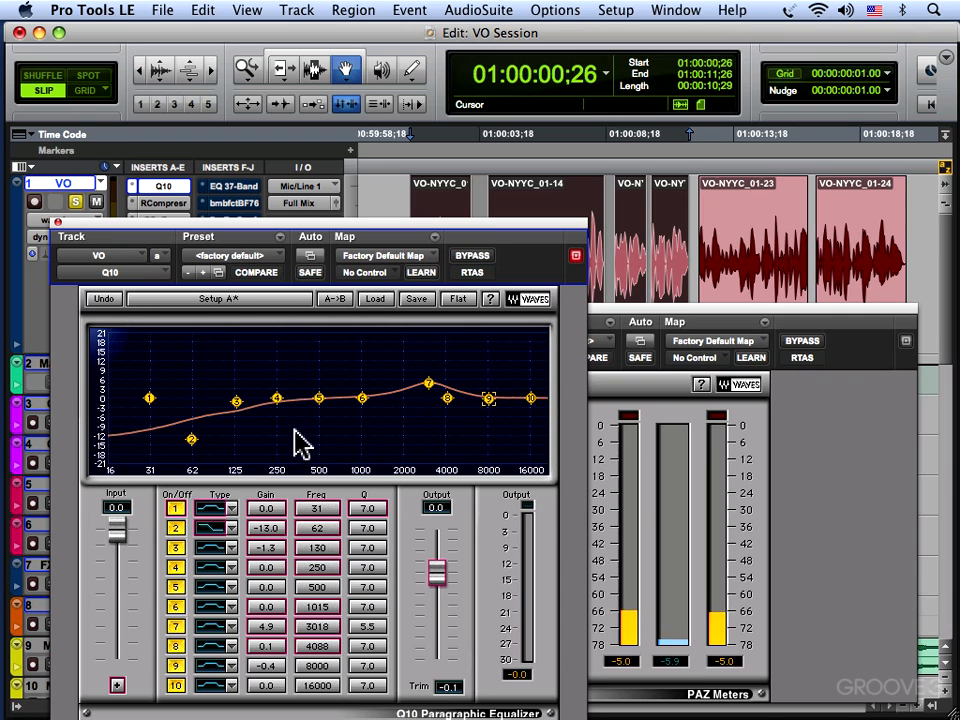
{"action": "left_click", "coordinate": [57, 222]}
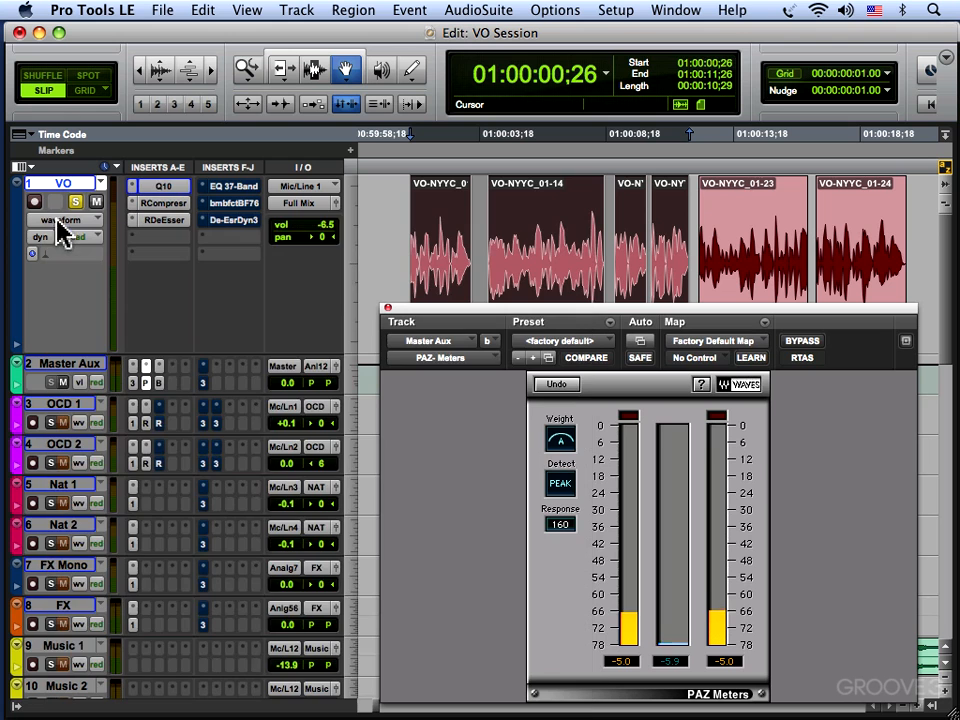
Examine the VO track's EQ 3 7-Band curve by switching its bypass off and back on, and close the plug-in.
{"action": "left_click", "coordinate": [229, 188]}
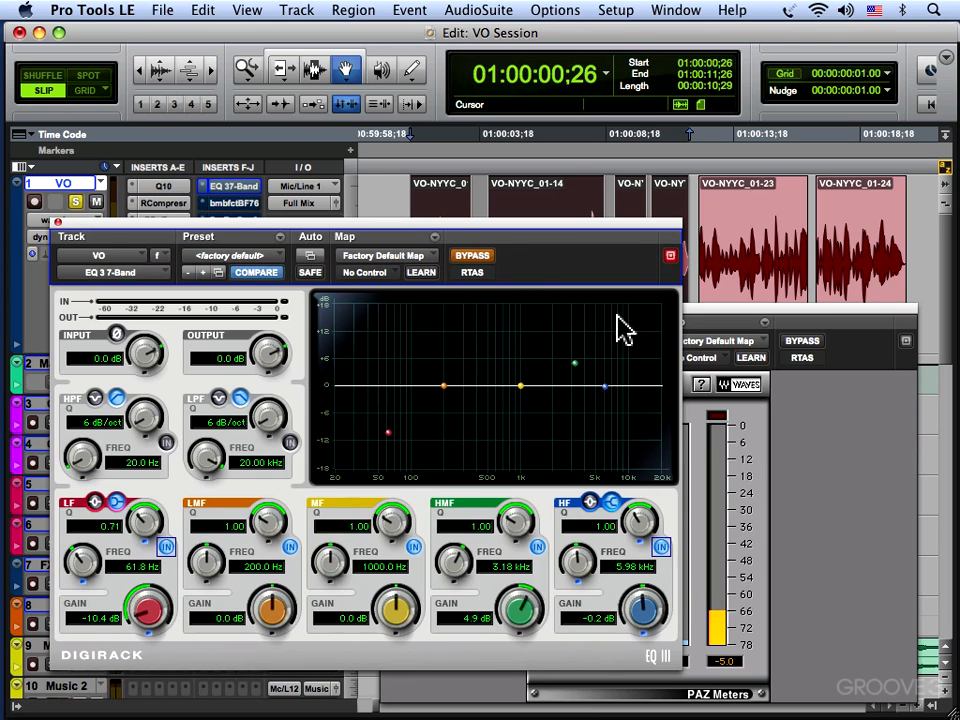
{"action": "left_click", "coordinate": [472, 258]}
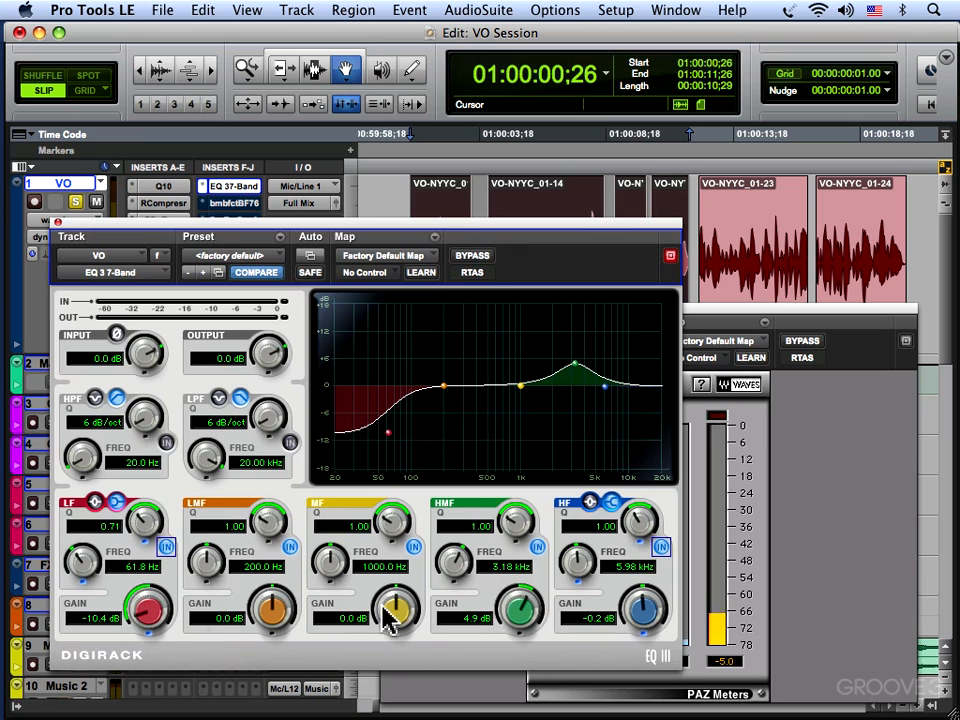
{"action": "left_click", "coordinate": [471, 258]}
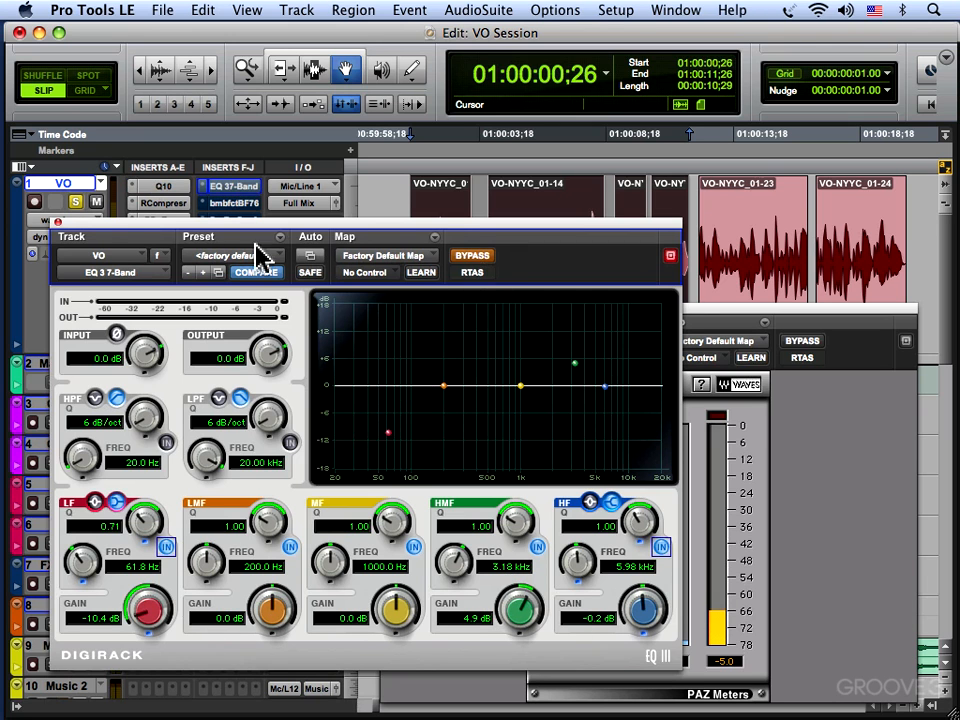
{"action": "left_click", "coordinate": [57, 221]}
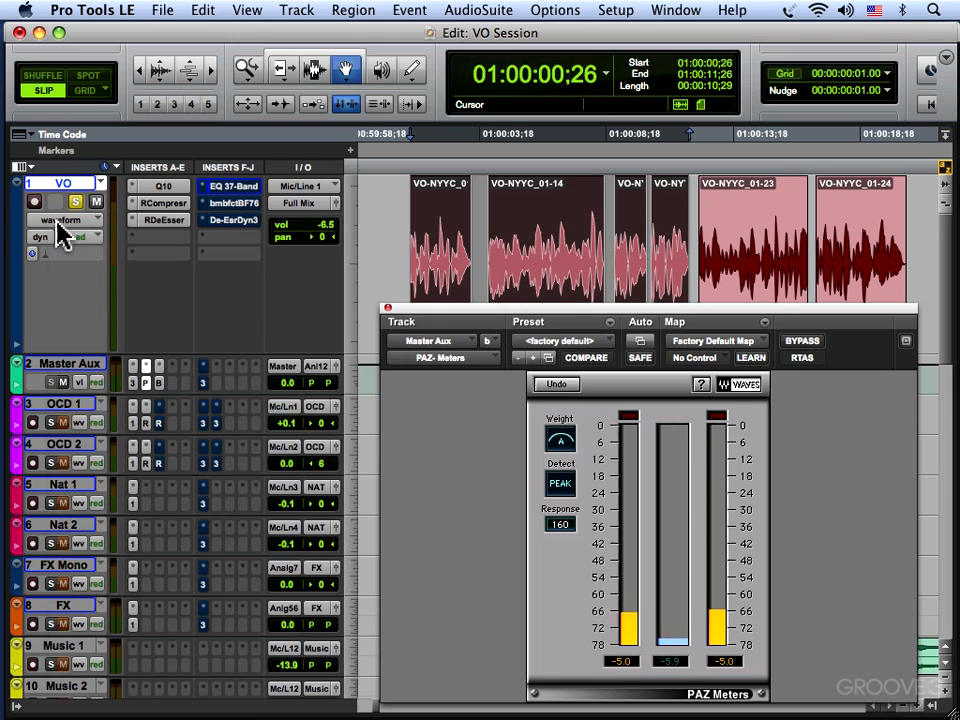
Load the Voiceover preset in the VO track's Renaissance Compressor, audition it and bypass the compressor.
{"action": "left_click", "coordinate": [165, 203]}
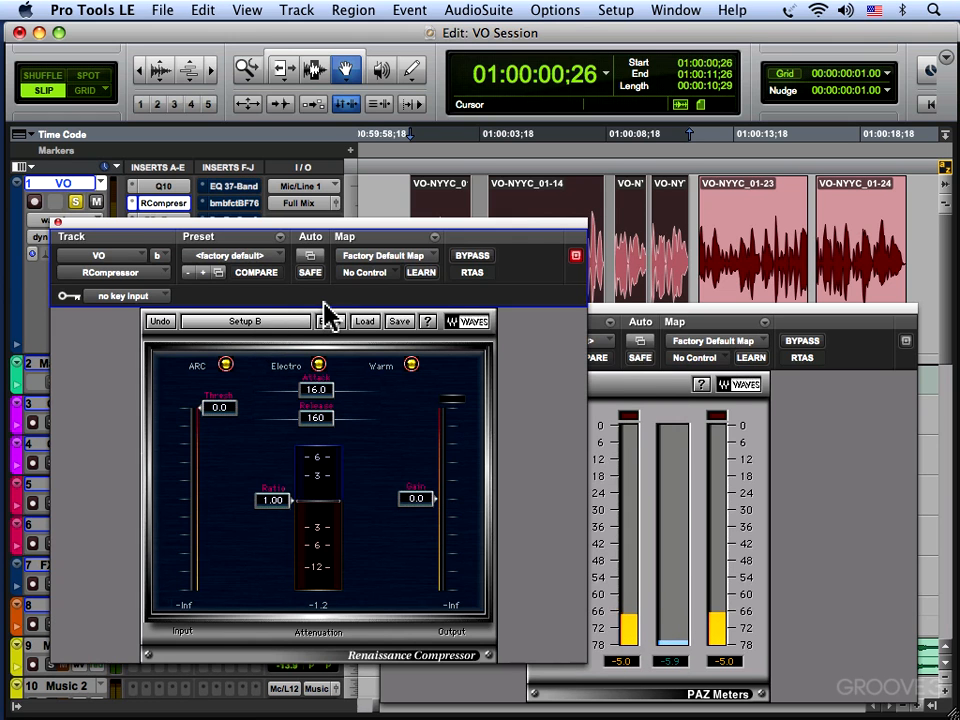
{"action": "left_click", "coordinate": [368, 322]}
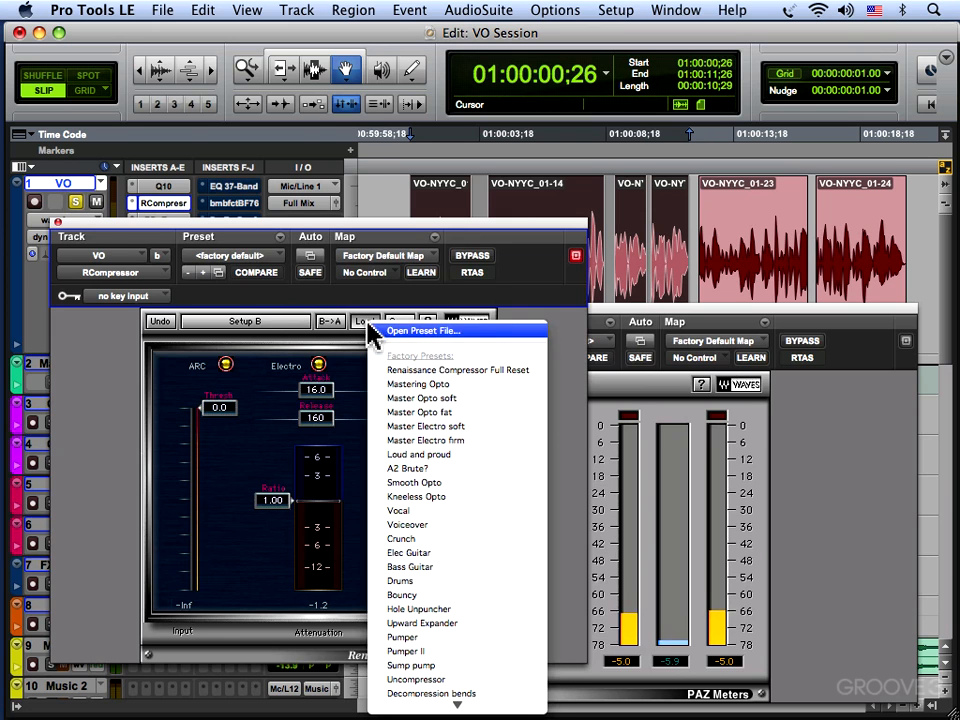
{"action": "left_click", "coordinate": [420, 527]}
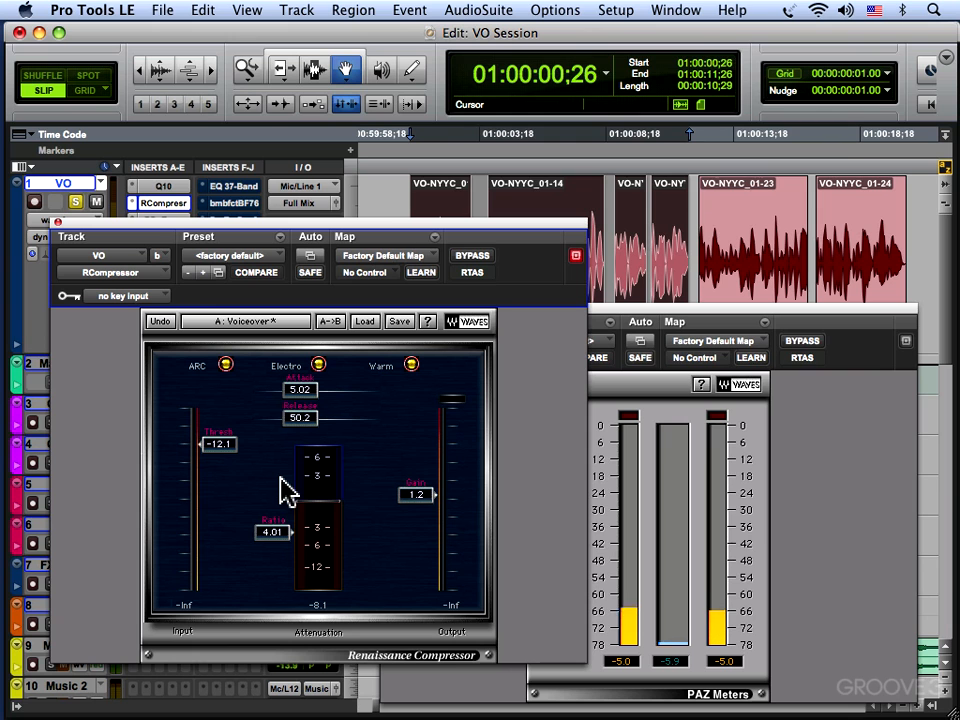
{"action": "key", "text": "space"}
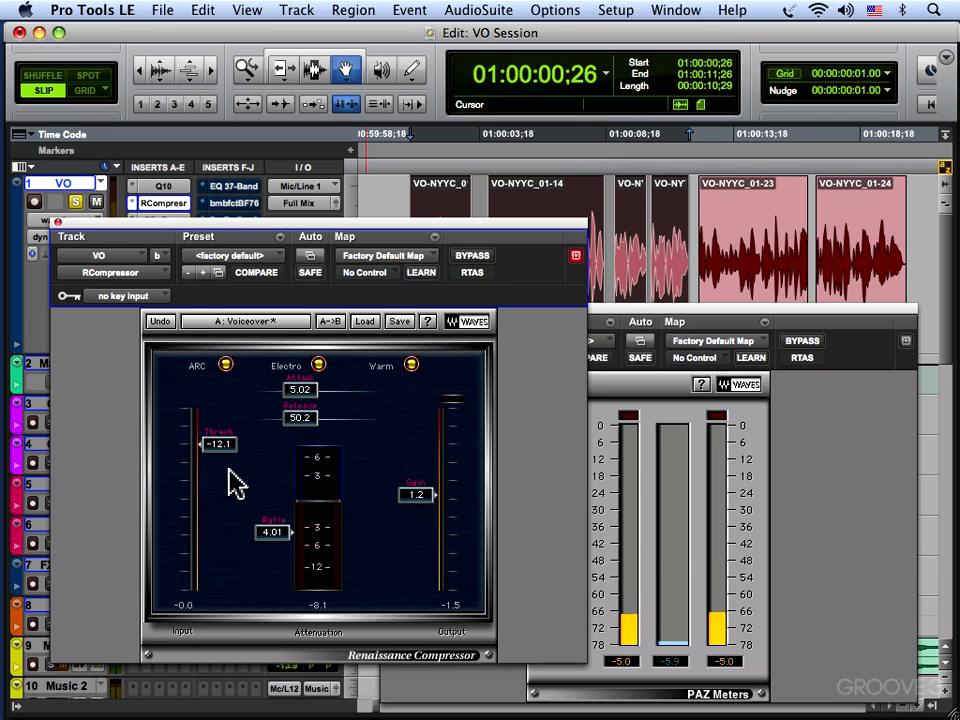
{"action": "left_click", "coordinate": [467, 257]}
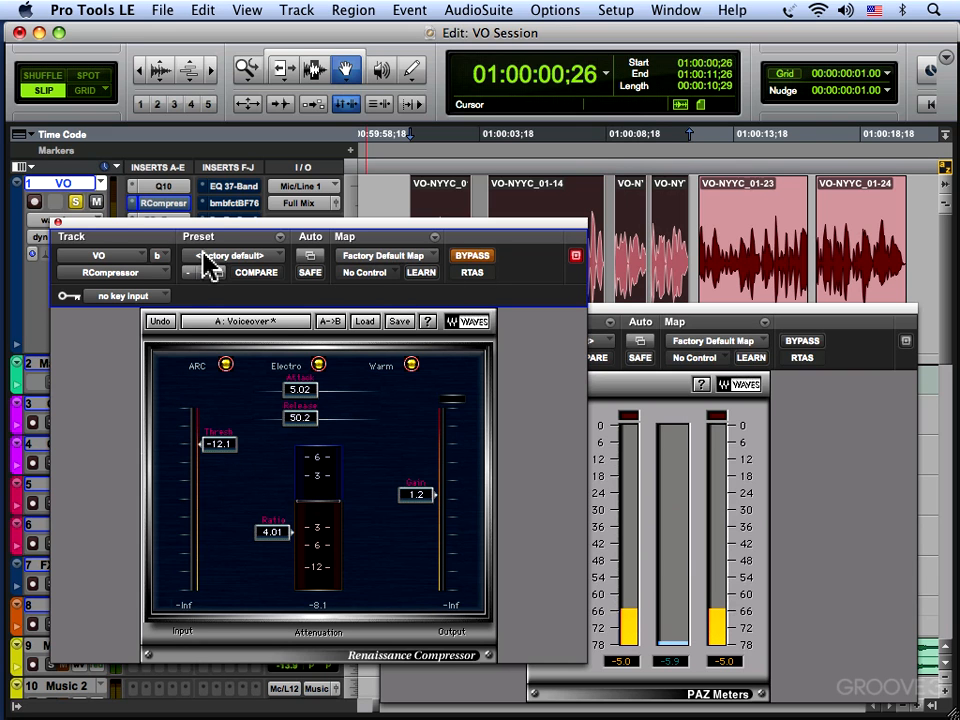
Close the Renaissance Compressor, audition the VO track's BF76 Peak Limiter with its bypass off, bypass it again and close it.
{"action": "left_click", "coordinate": [58, 222]}
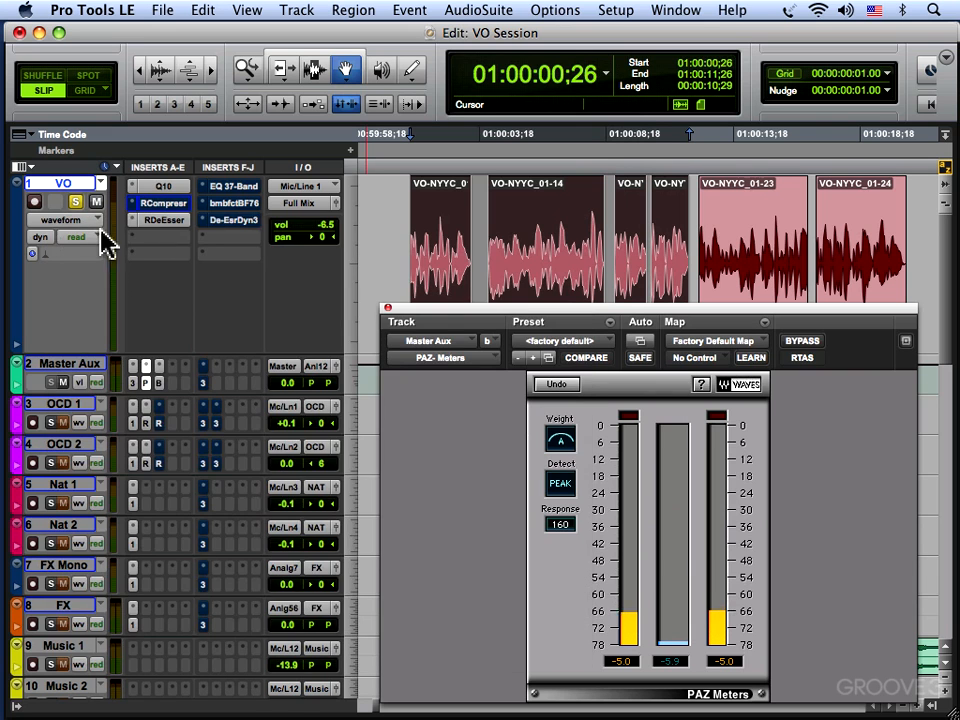
{"action": "left_click", "coordinate": [243, 218]}
{"action": "left_click", "coordinate": [472, 258]}
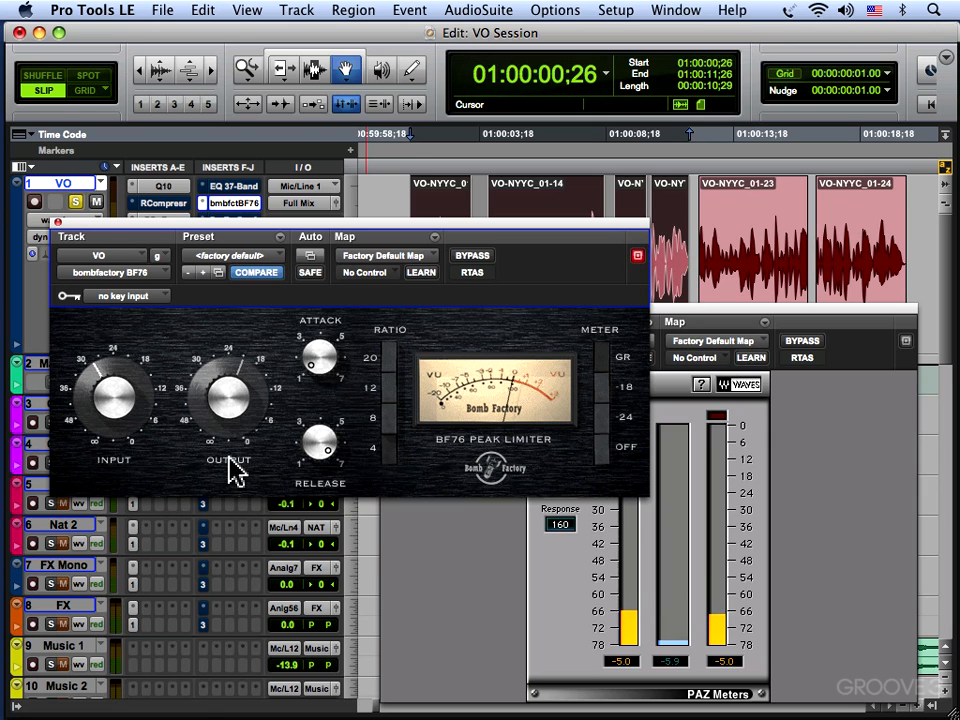
{"action": "key", "text": "space"}
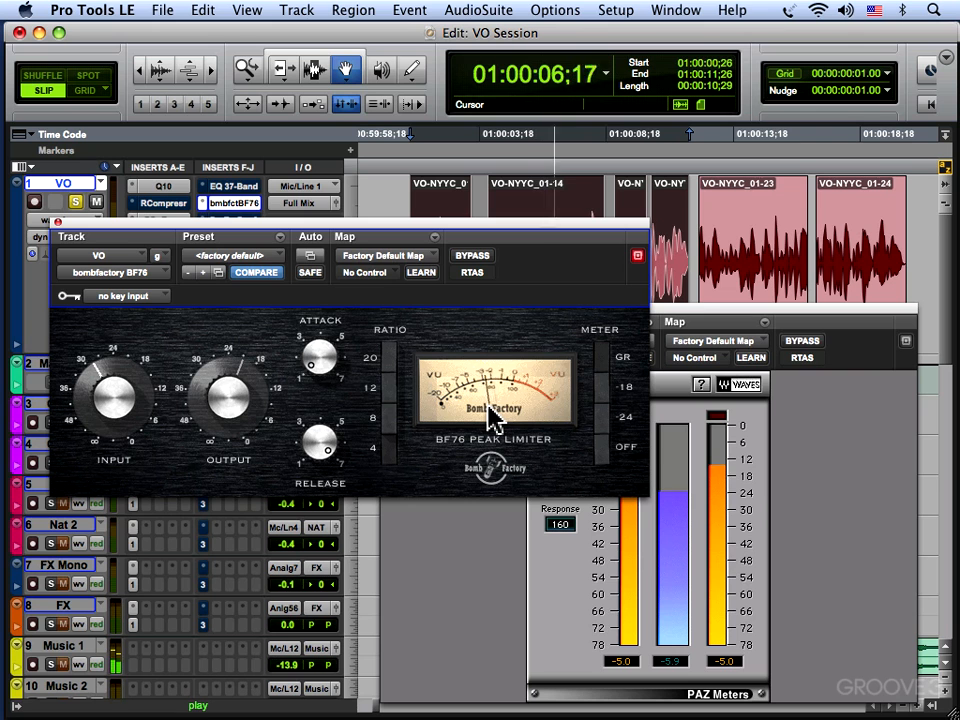
{"action": "key", "text": "space"}
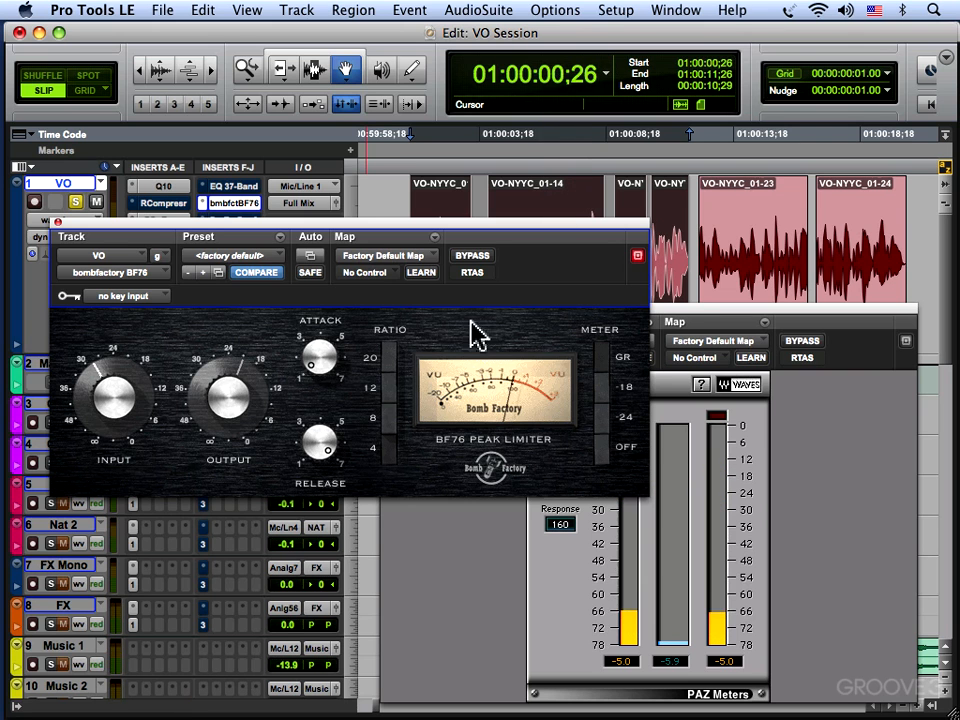
{"action": "left_click", "coordinate": [58, 221]}
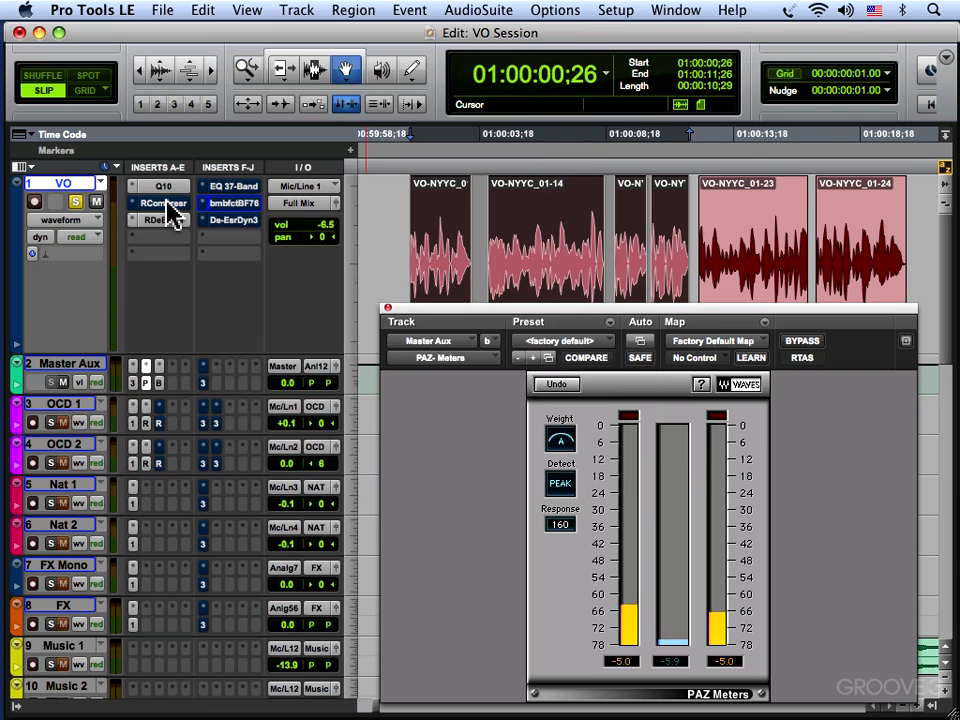
Reactivate the VO track's Renaissance Compressor by turning its bypass off, and close the plug-in.
{"action": "left_click", "coordinate": [170, 213]}
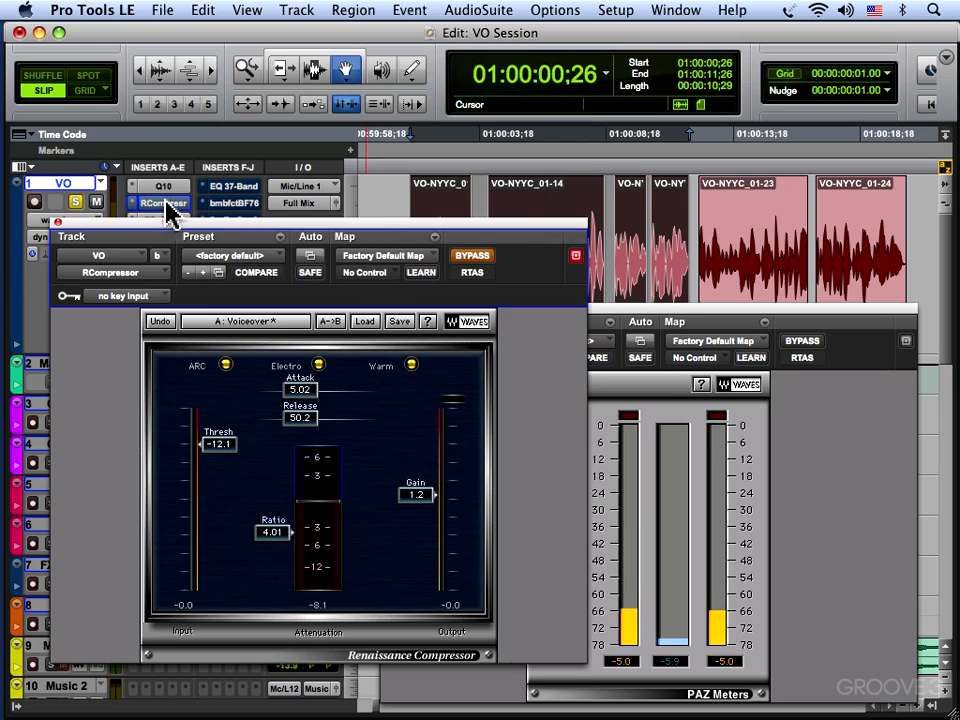
{"action": "left_click", "coordinate": [474, 258]}
{"action": "left_click", "coordinate": [58, 221]}
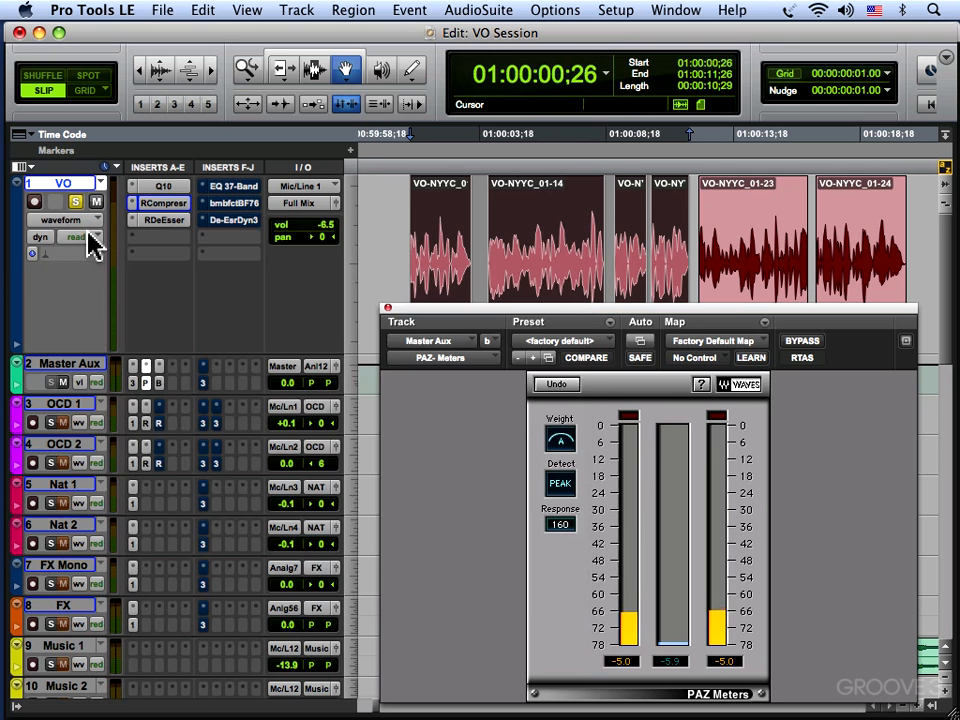
Examine the VO track's Renaissance DeEsser factory presets, audition its Male DeEss Split setting, bypass the plug-in and close it.
{"action": "left_click", "coordinate": [165, 219]}
{"action": "left_click", "coordinate": [386, 299]}
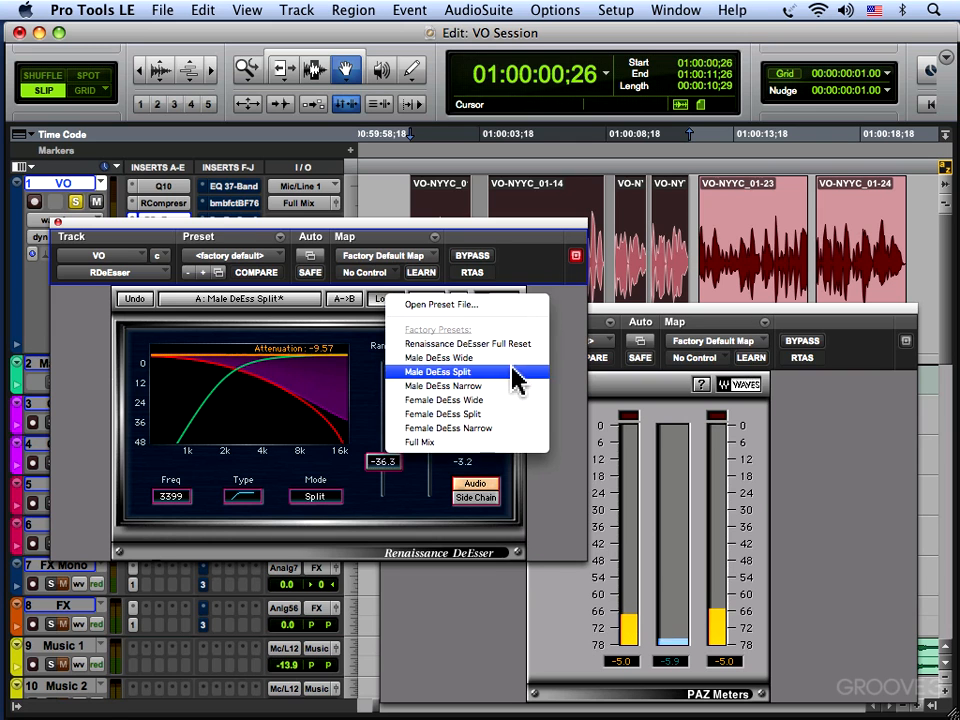
{"action": "left_click", "coordinate": [359, 354]}
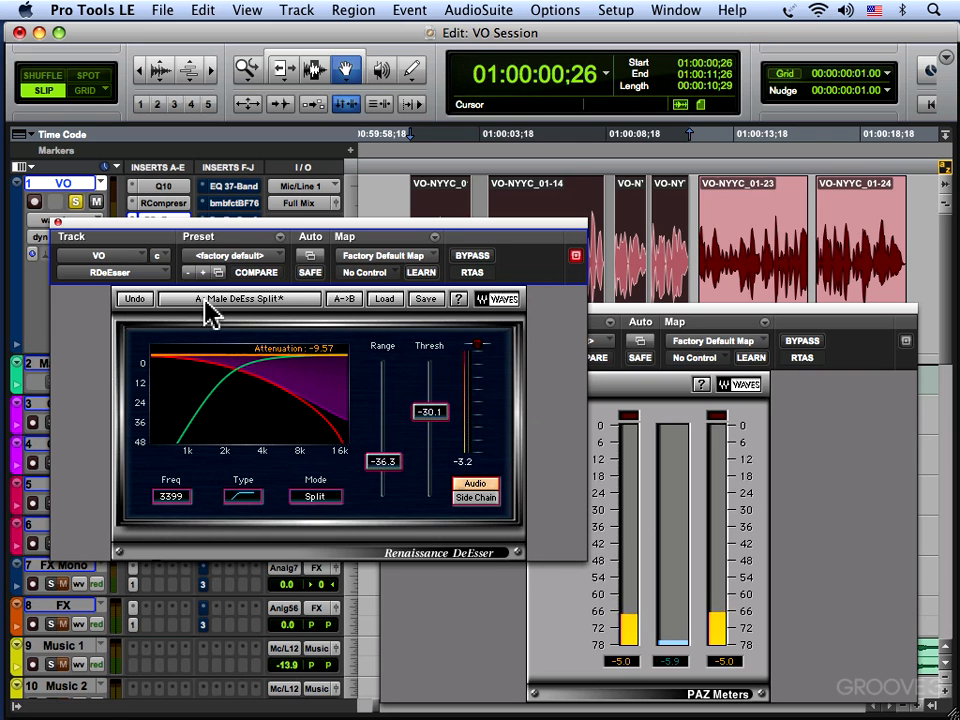
{"action": "key", "text": "space"}
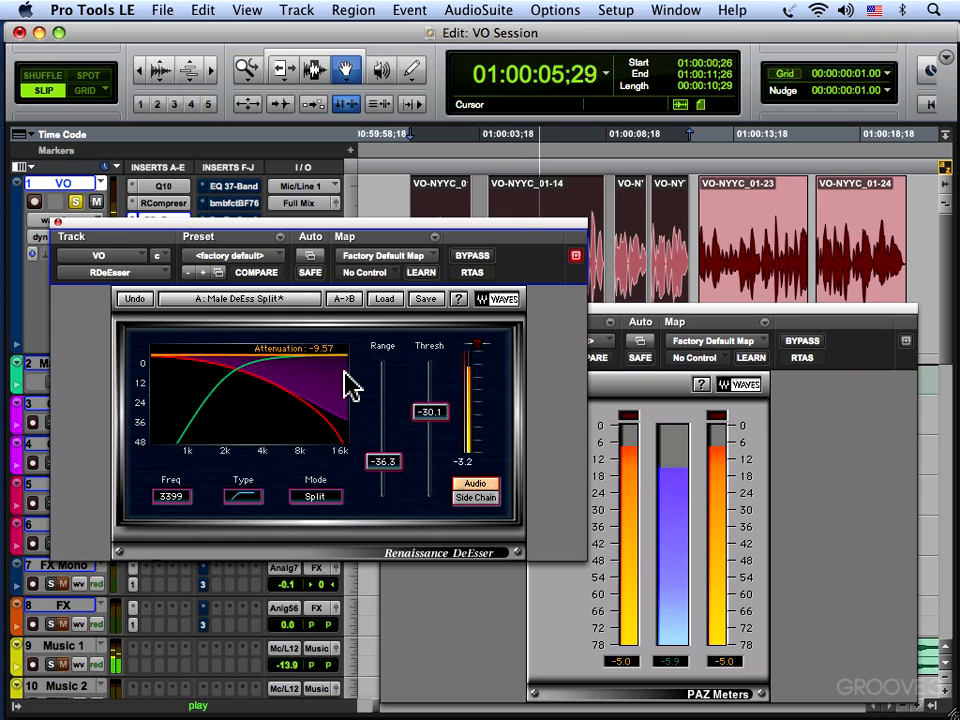
{"action": "key", "text": "space"}
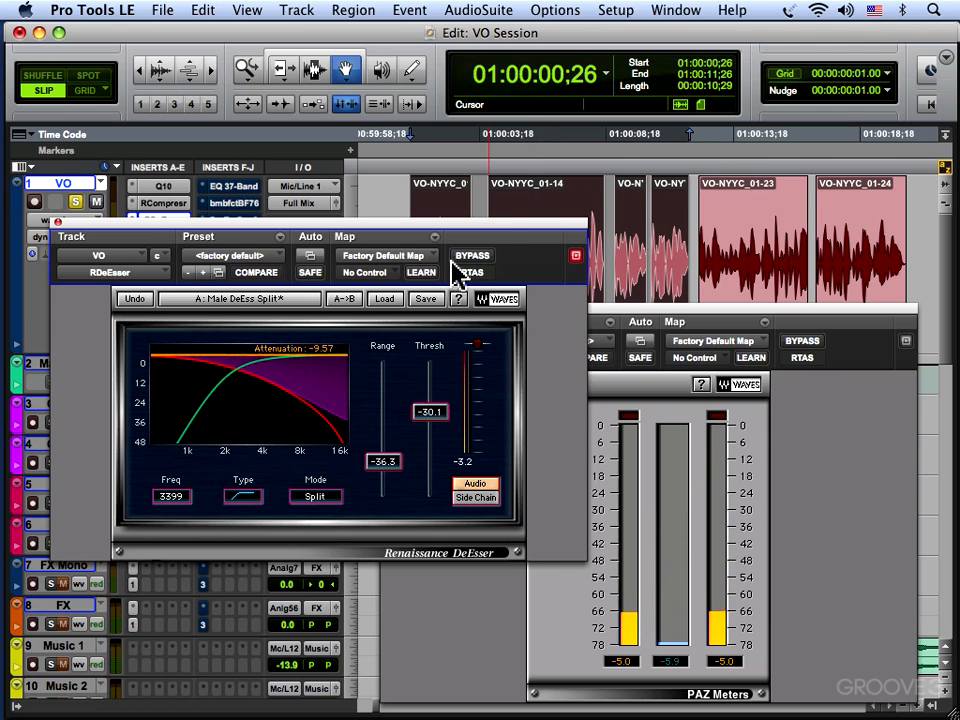
{"action": "left_click", "coordinate": [469, 265]}
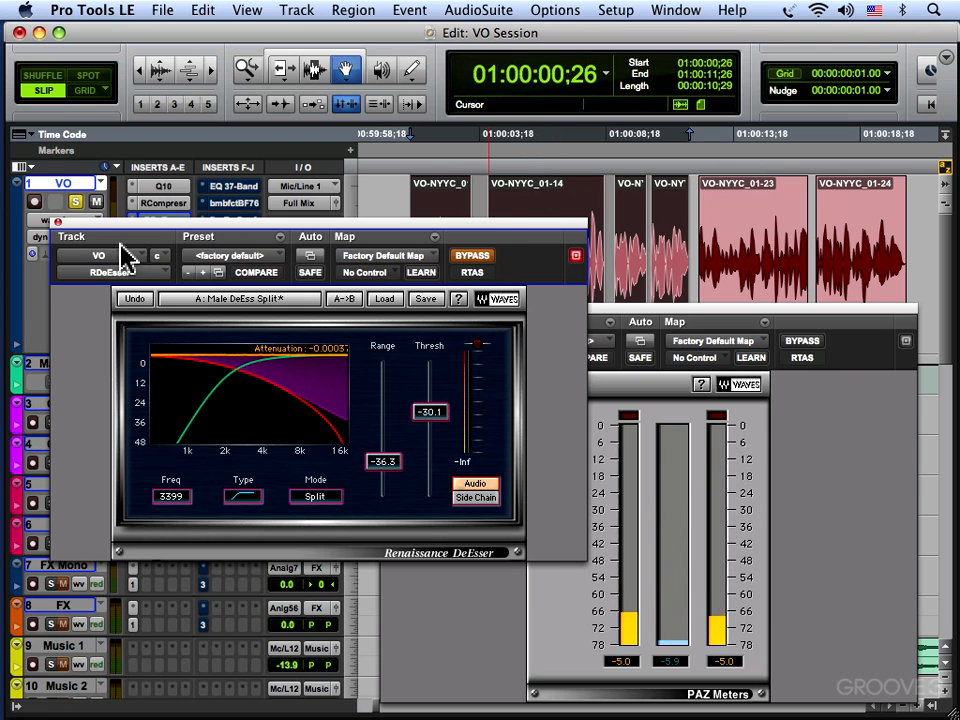
{"action": "left_click", "coordinate": [58, 221]}
Audition the VO track's De-Esser Dyn 3 using the Male De-Ess HF preset, bypass it again and close it.
{"action": "left_click", "coordinate": [220, 222]}
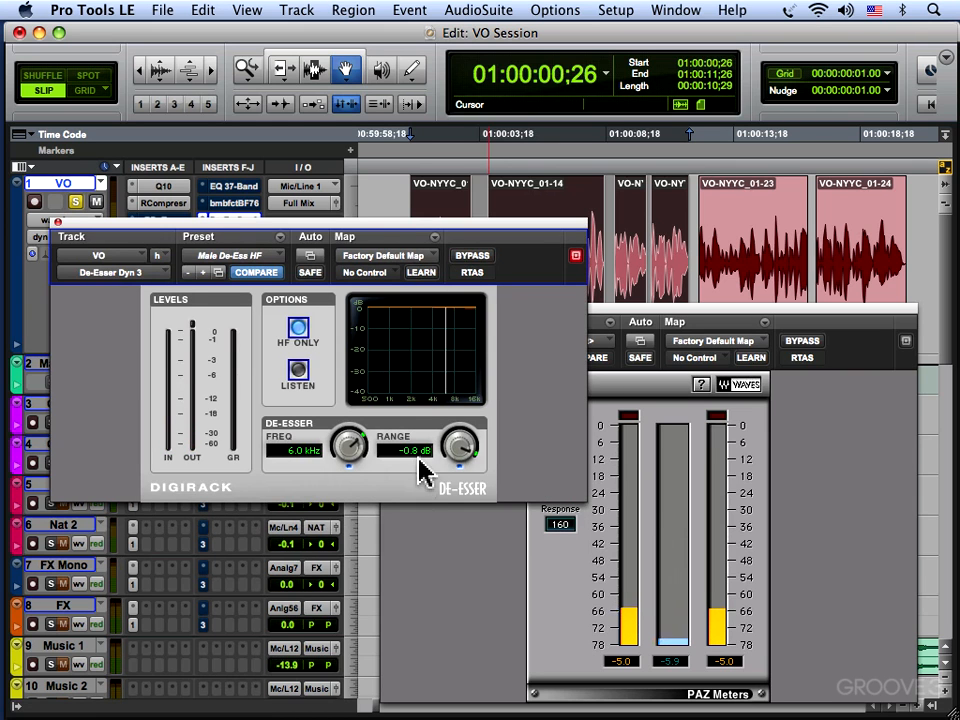
{"action": "key", "text": "space"}
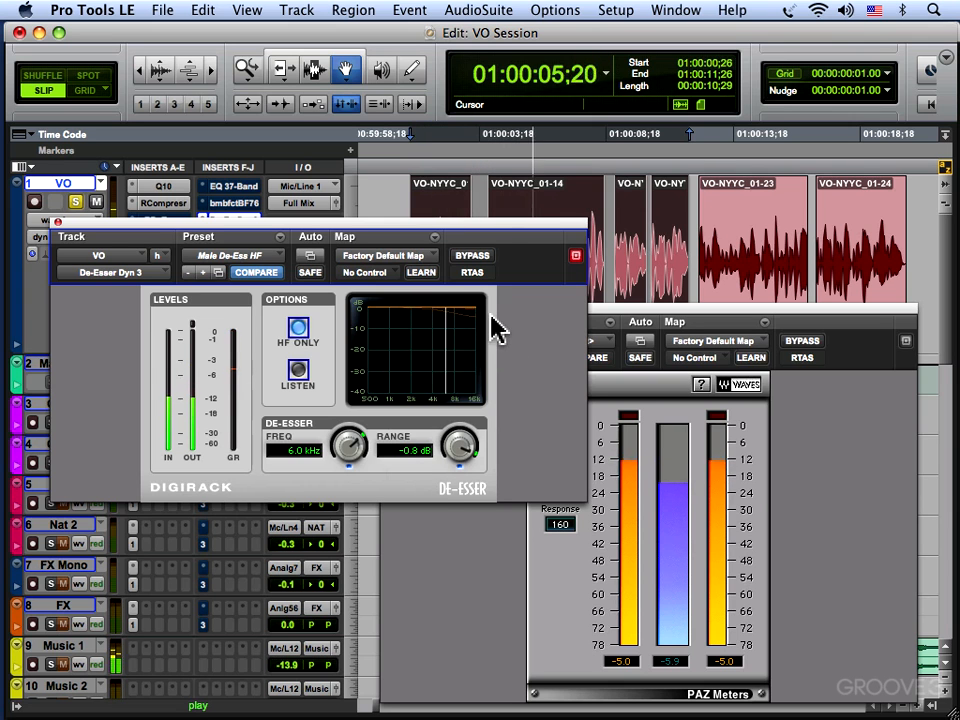
{"action": "key", "text": "space"}
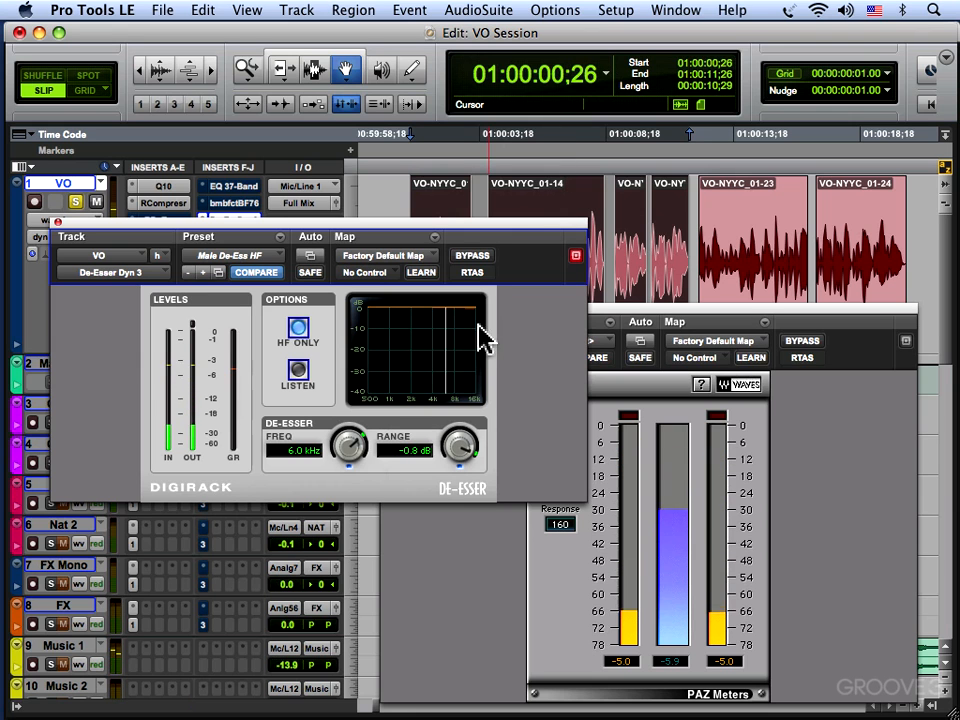
{"action": "left_click", "coordinate": [58, 222]}
Reactivate the VO track's Renaissance DeEsser by turning its bypass off, and close the plug-in.
{"action": "left_click", "coordinate": [153, 222]}
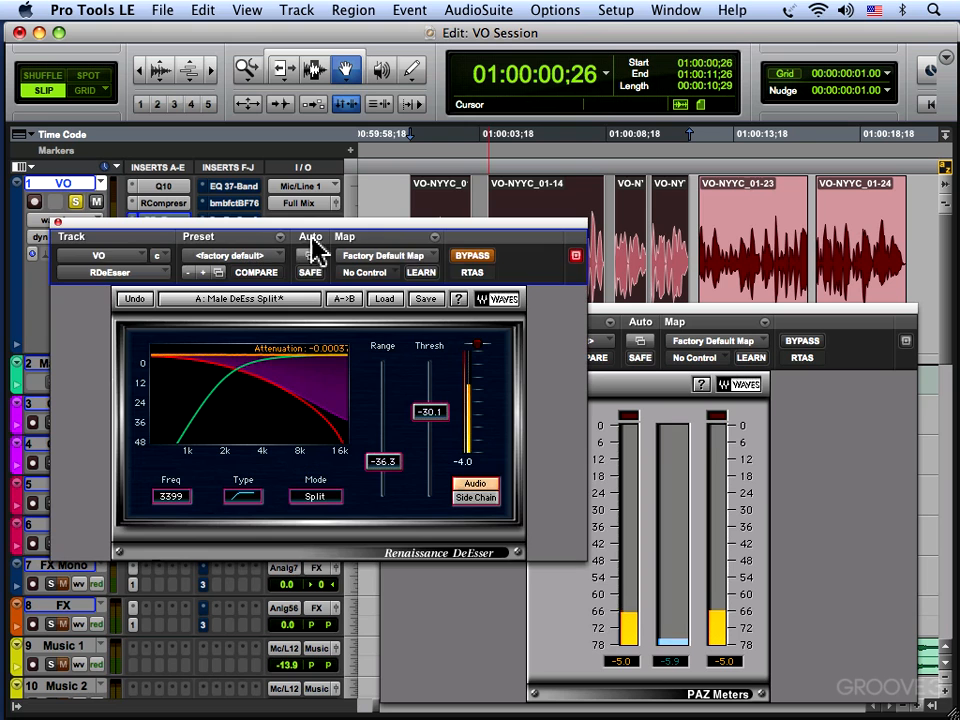
{"action": "left_click", "coordinate": [473, 259]}
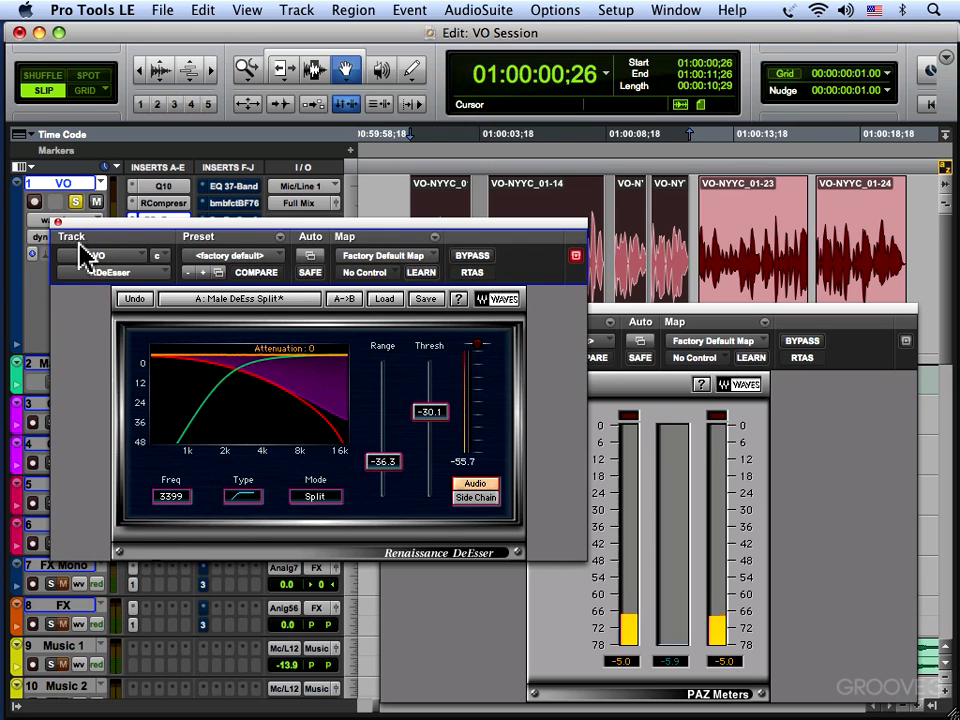
{"action": "left_click", "coordinate": [58, 222]}
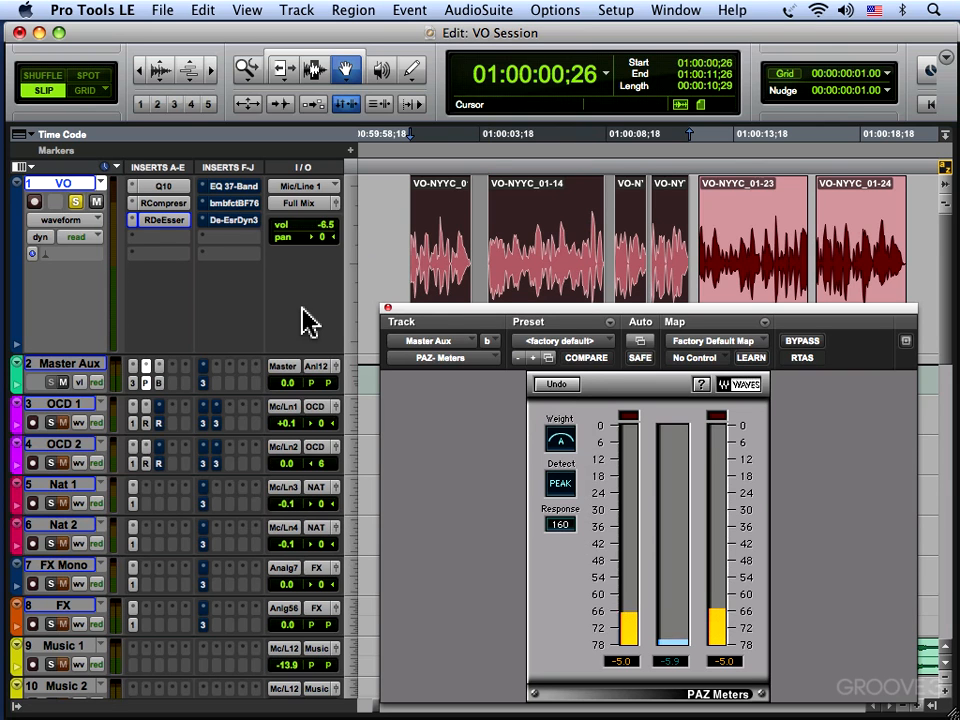
Close the PAZ Meters and enlarge the VO track to fill the Edit window's height.
{"action": "left_click", "coordinate": [388, 308]}
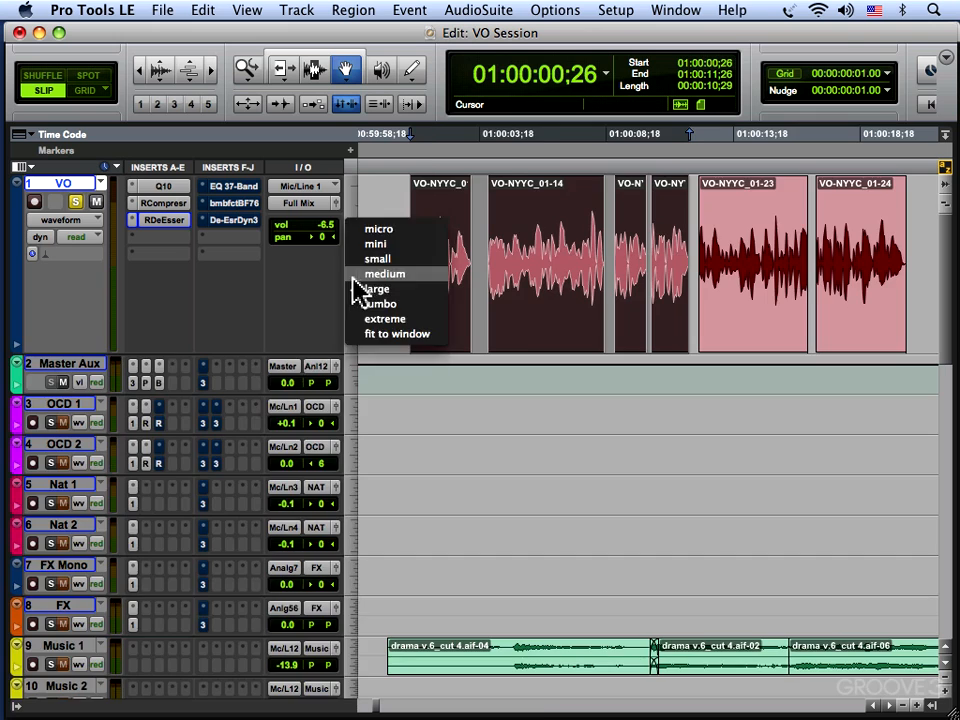
{"action": "key", "text": "e"}
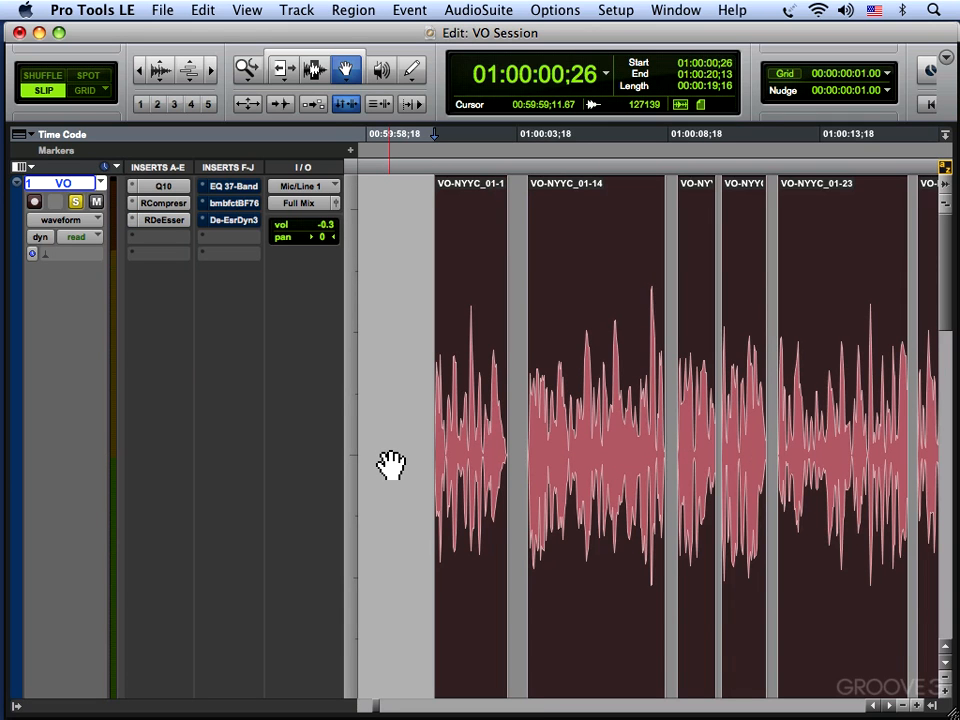